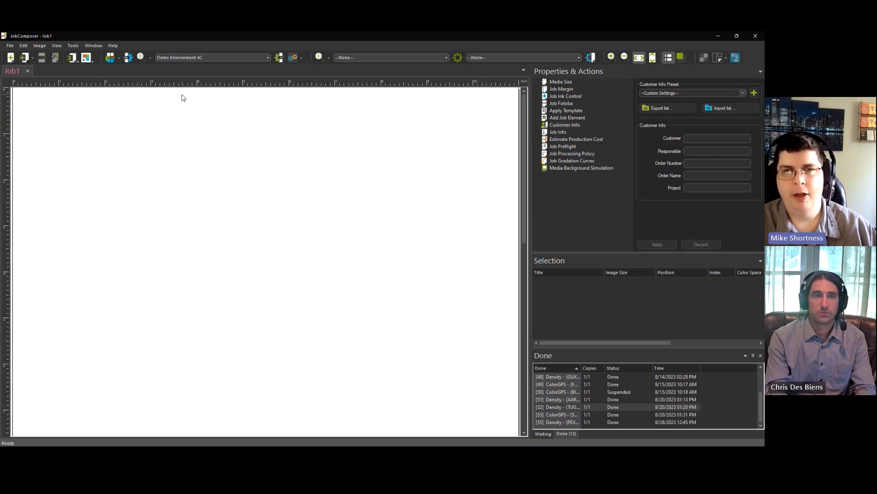
# Review the Quality and Device Options settings of the Demo Environment 4C print environment.
pyautogui.click(278, 58)
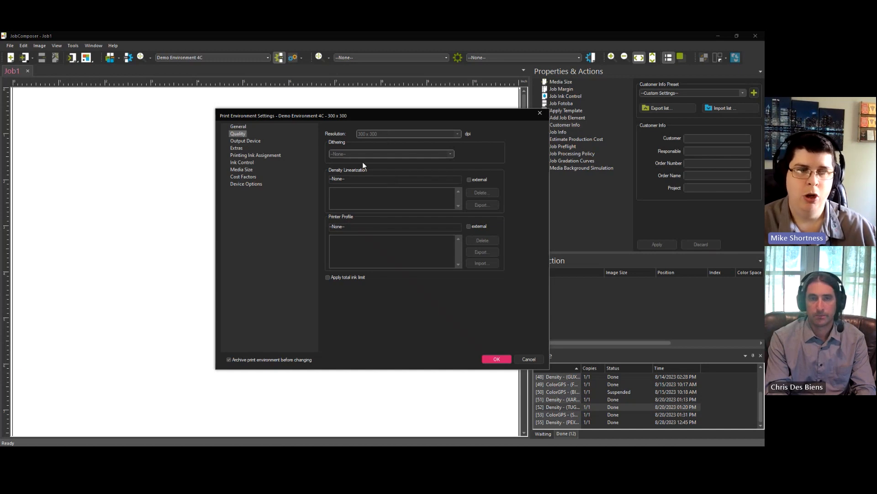
pyautogui.click(247, 184)
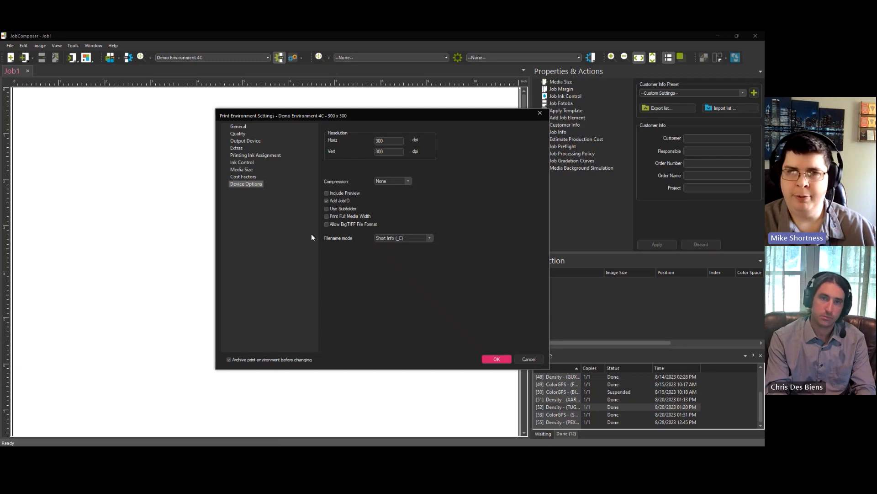
pyautogui.click(496, 359)
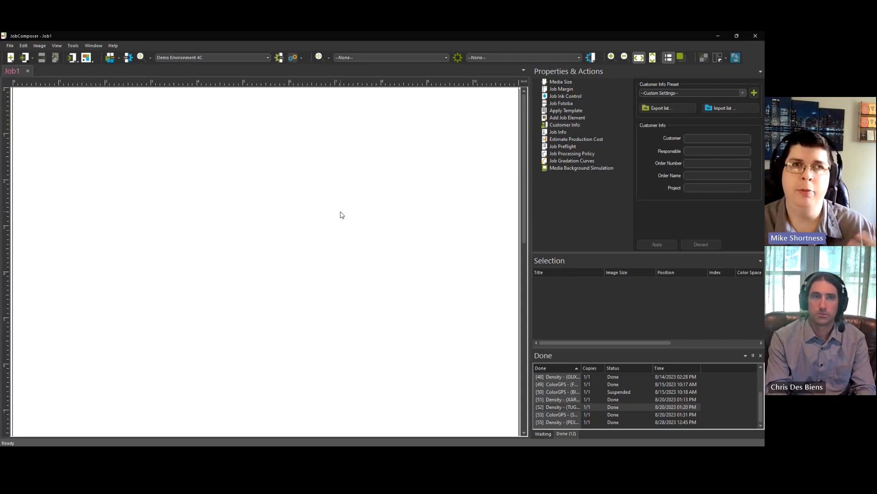
# Review the spectrophotometer settings and the supported device types in the application defaults, keeping X-Rite i1Pro 3.
pyautogui.click(77, 45)
pyautogui.click(78, 56)
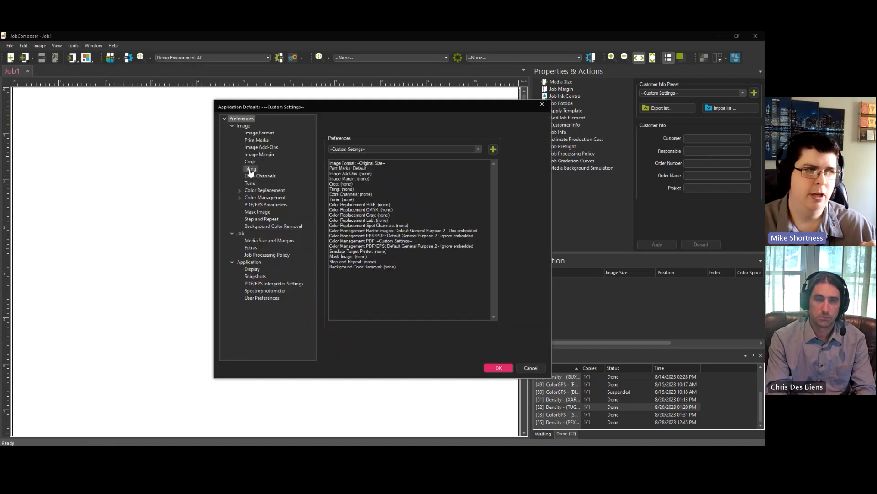
pyautogui.click(264, 291)
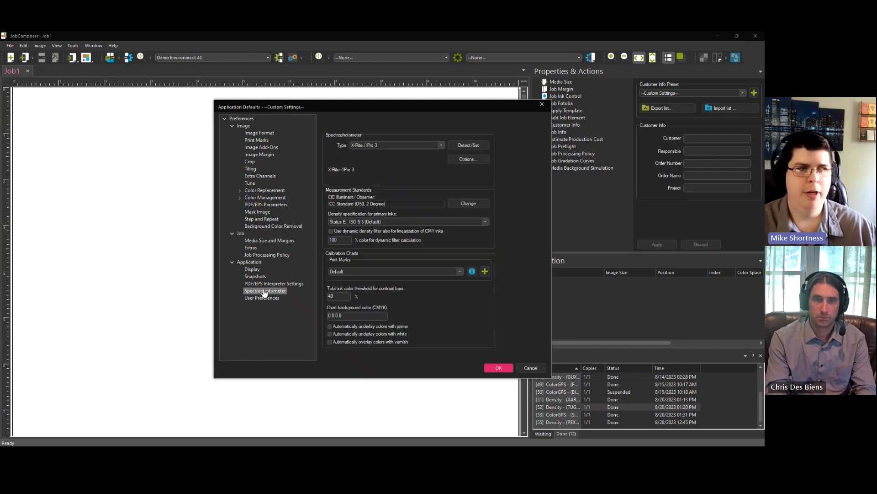
pyautogui.click(428, 146)
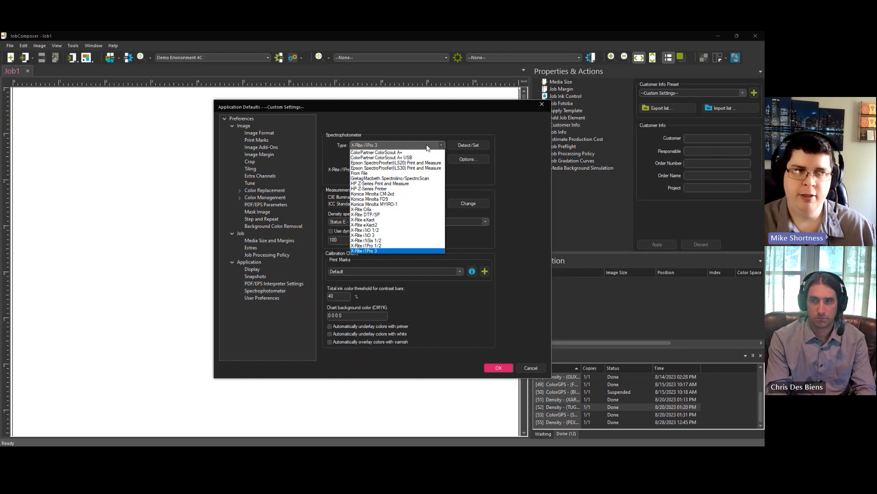
pyautogui.click(426, 146)
pyautogui.click(440, 144)
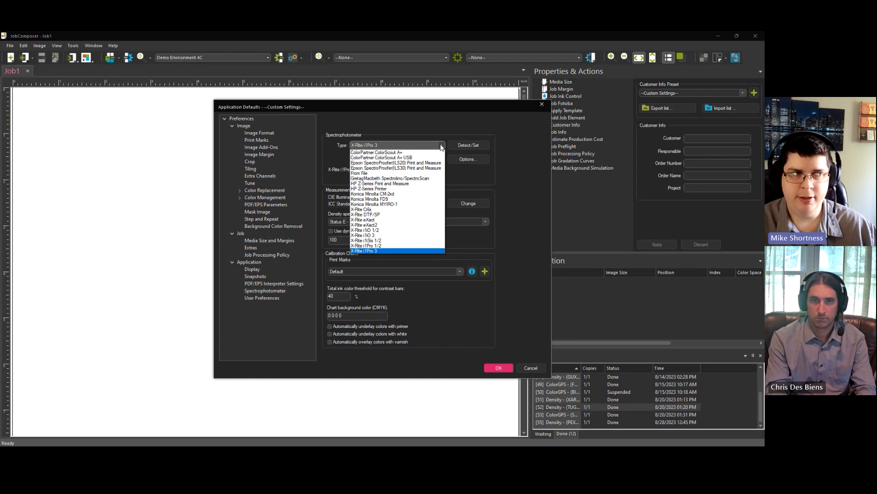
pyautogui.click(441, 145)
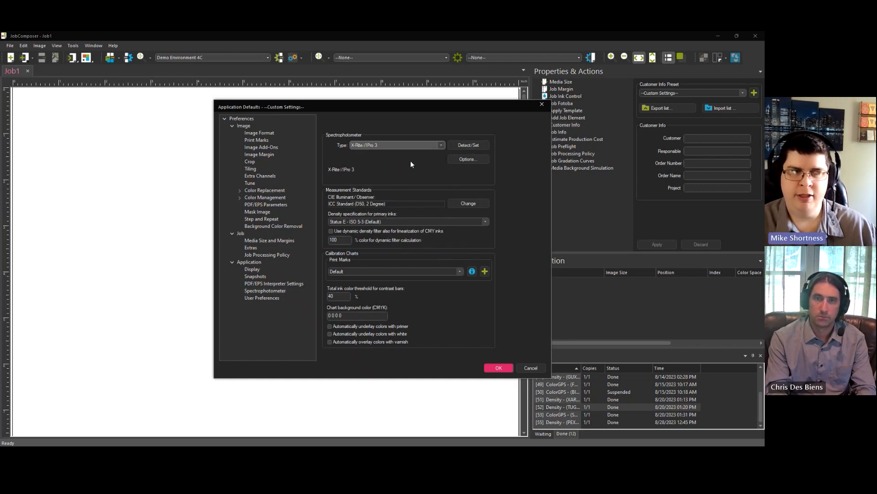
pyautogui.click(489, 367)
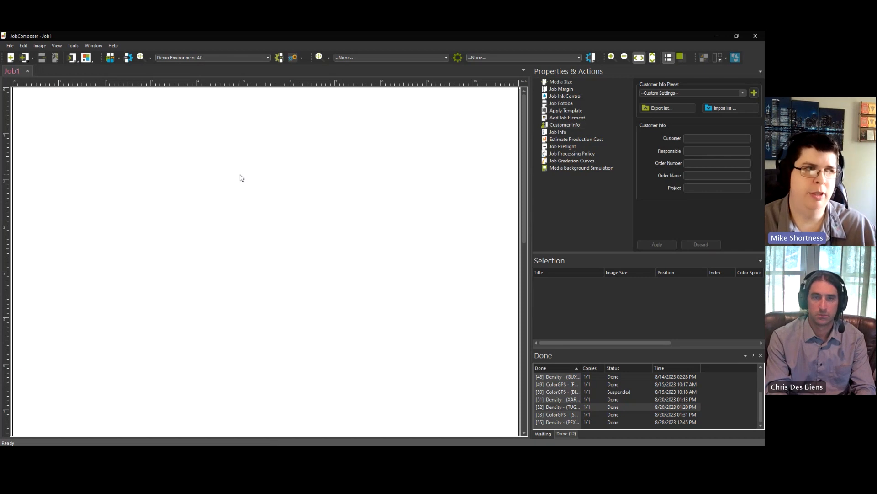
# Start the Density Linearization for Demo Environment 4C and enable showing all chart geometries.
pyautogui.click(297, 59)
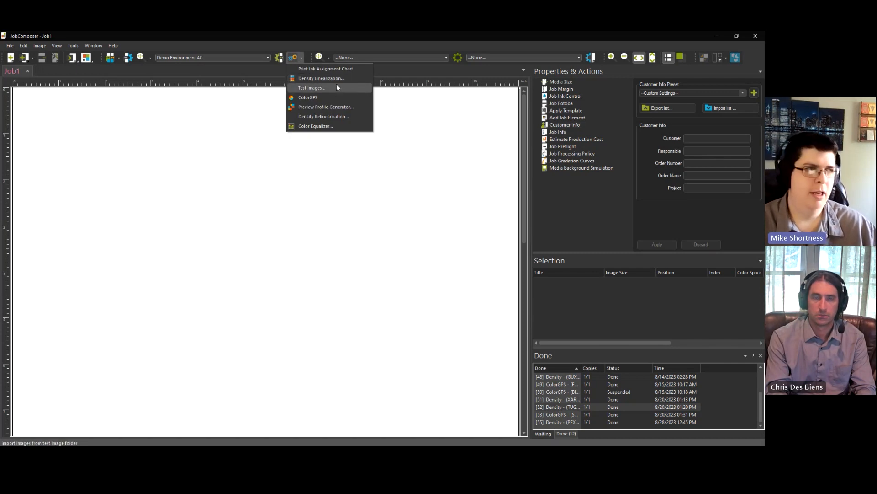
pyautogui.click(314, 79)
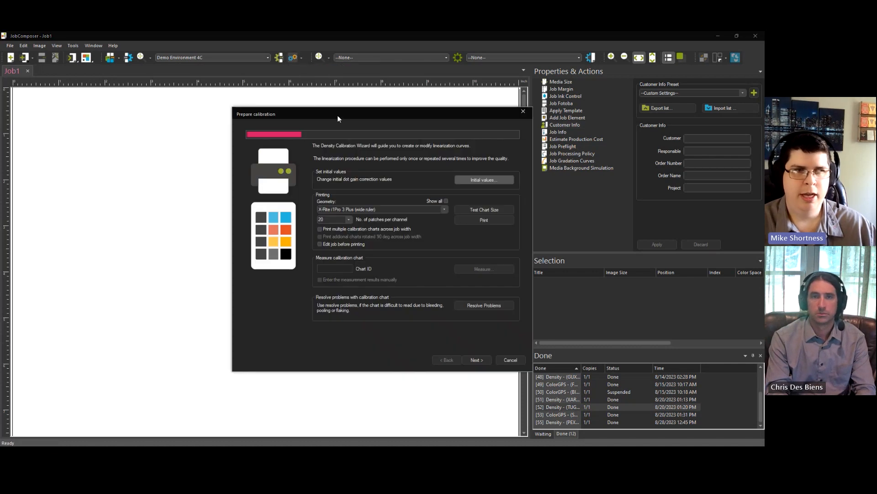
pyautogui.moveTo(337, 114); pyautogui.dragTo(264, 114)
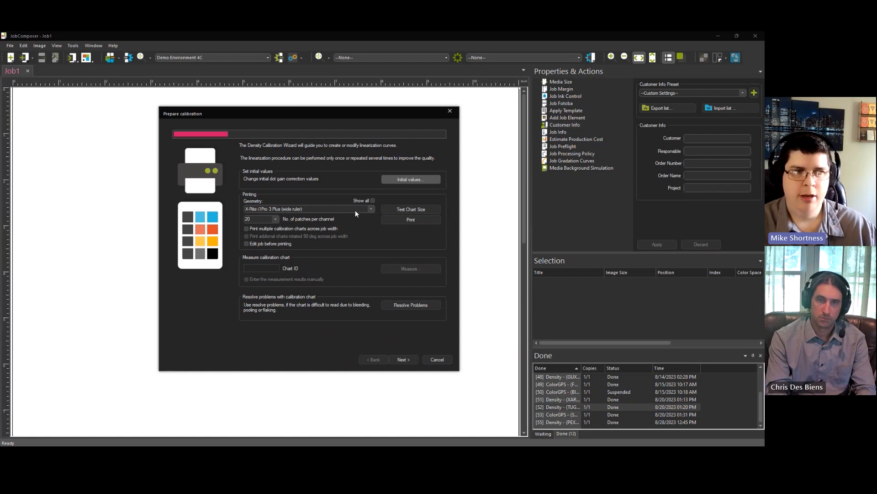
pyautogui.click(372, 201)
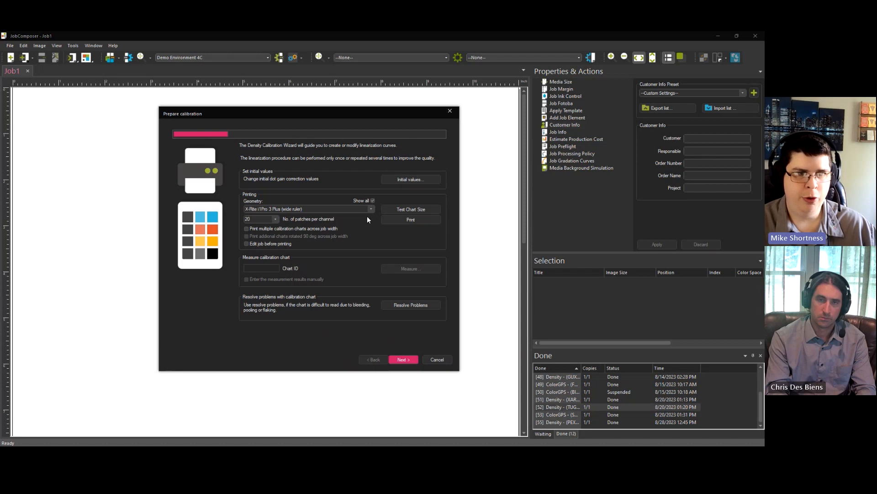
# Look through the available chart geometries and set the geometry to X-Rite i1Pro 3 Plus (narrow ruler).
pyautogui.click(371, 208)
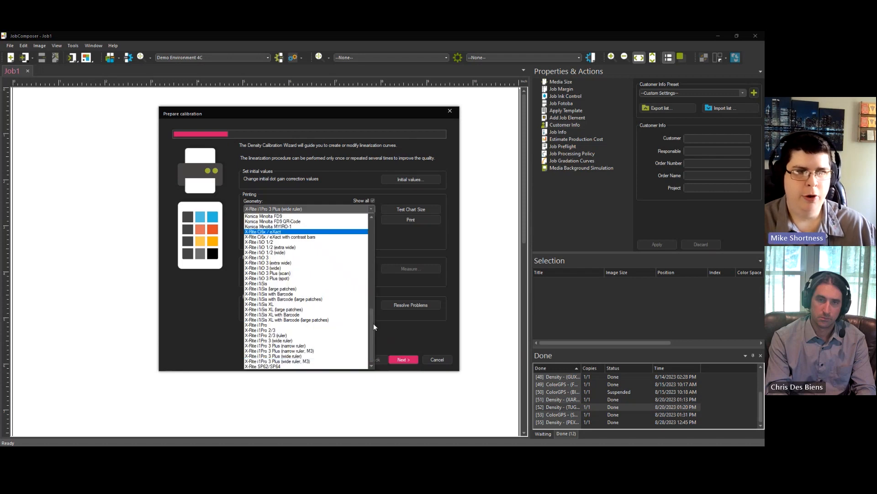
pyautogui.moveTo(373, 333); pyautogui.dragTo(369, 233)
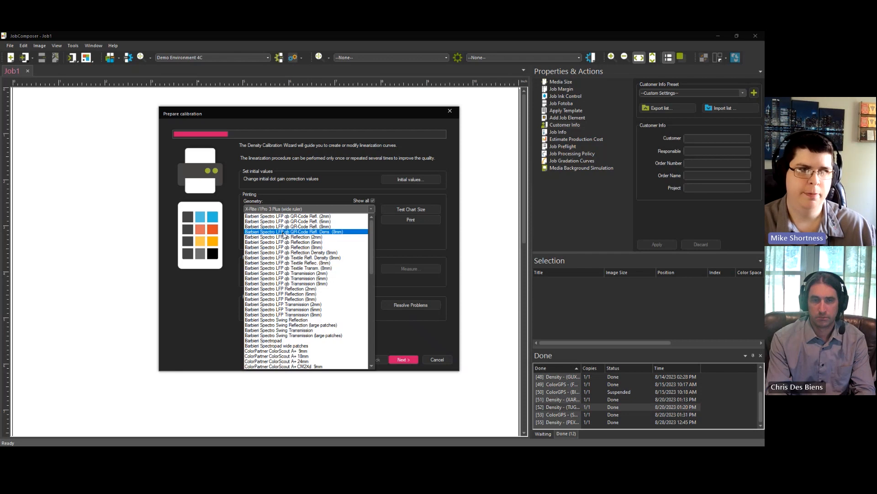
pyautogui.click(371, 209)
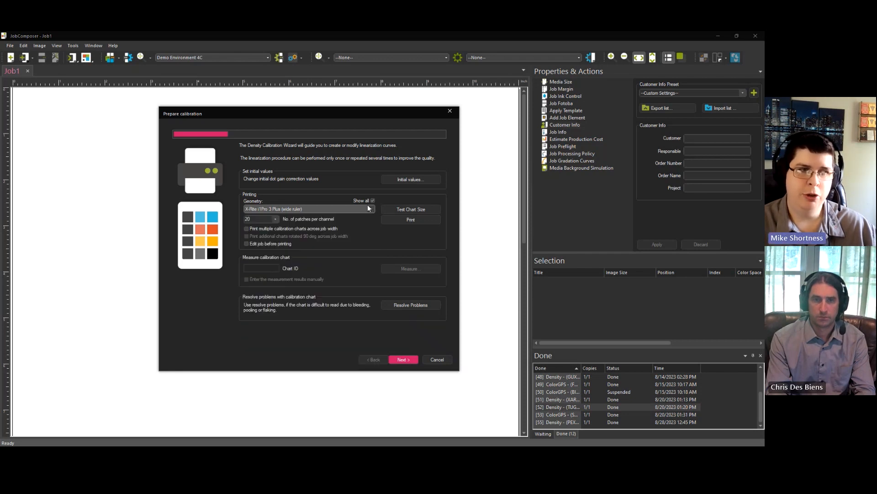
pyautogui.click(368, 208)
pyautogui.click(348, 210)
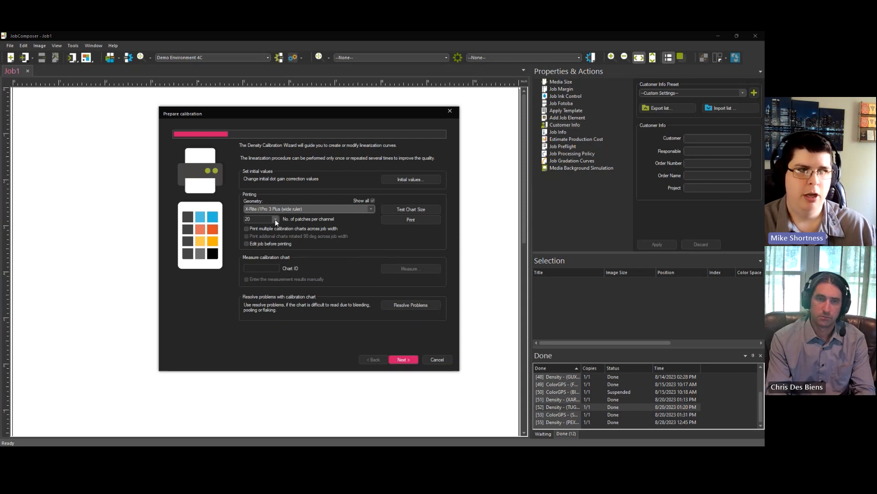
pyautogui.click(362, 211)
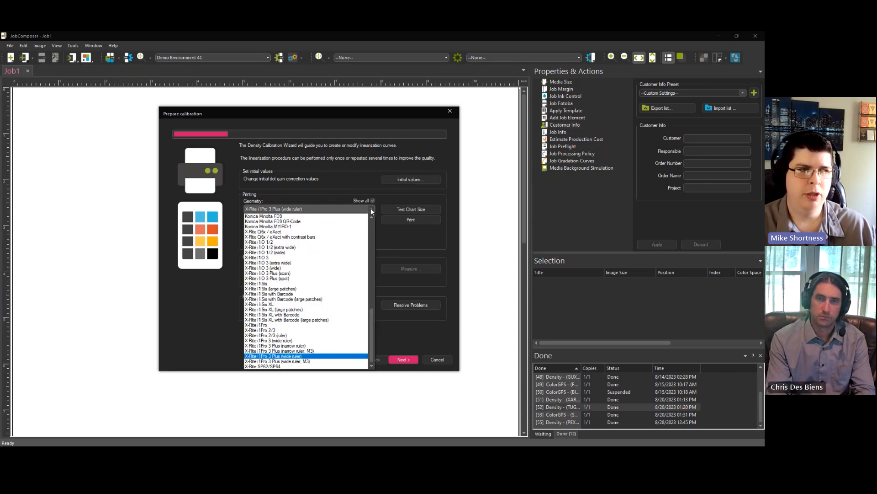
pyautogui.click(300, 347)
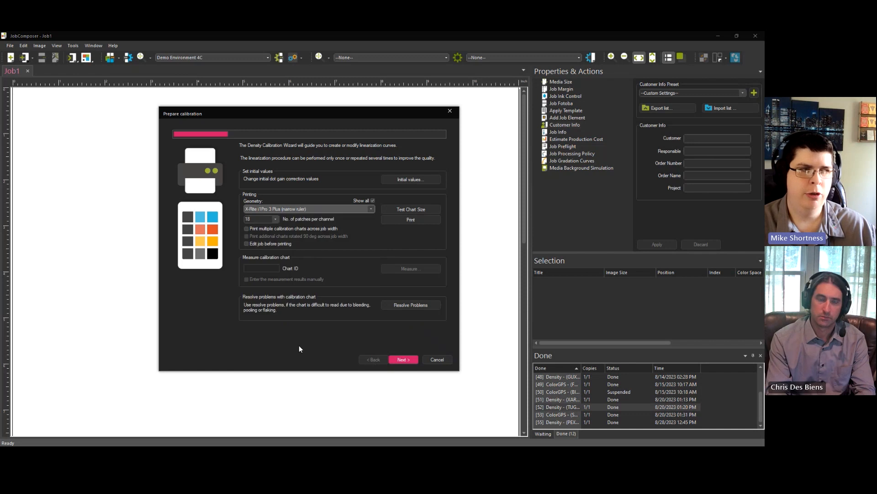
# Set the number of patches per channel to 9.
pyautogui.click(262, 220)
pyautogui.click(275, 219)
pyautogui.click(272, 226)
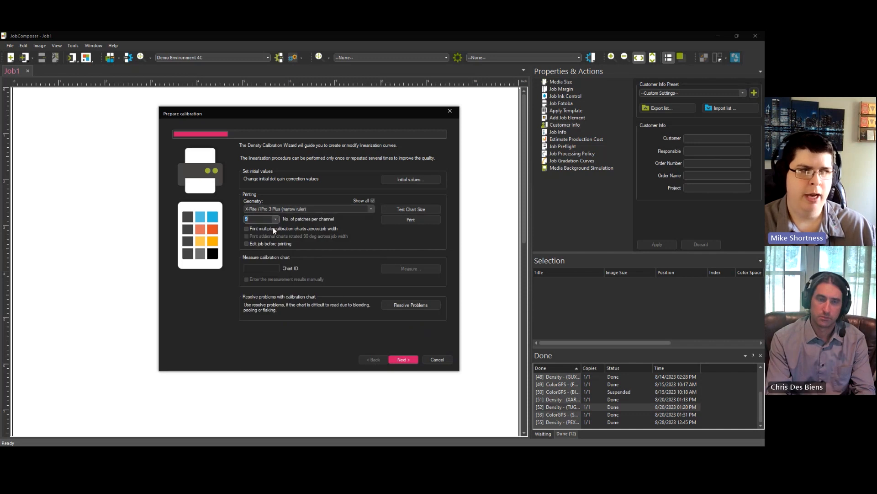
# Reselect the X-Rite i1Pro 3 Plus (narrow ruler) geometry and set 9 patches per channel.
pyautogui.click(371, 209)
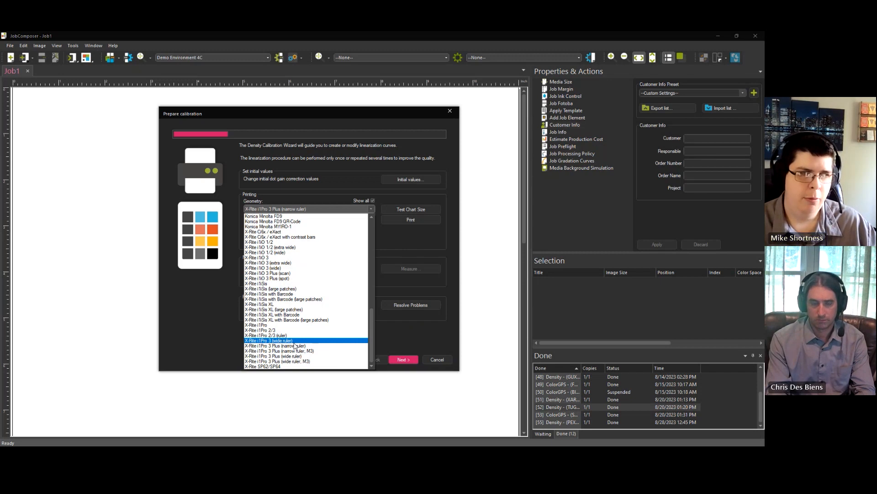
pyautogui.click(304, 346)
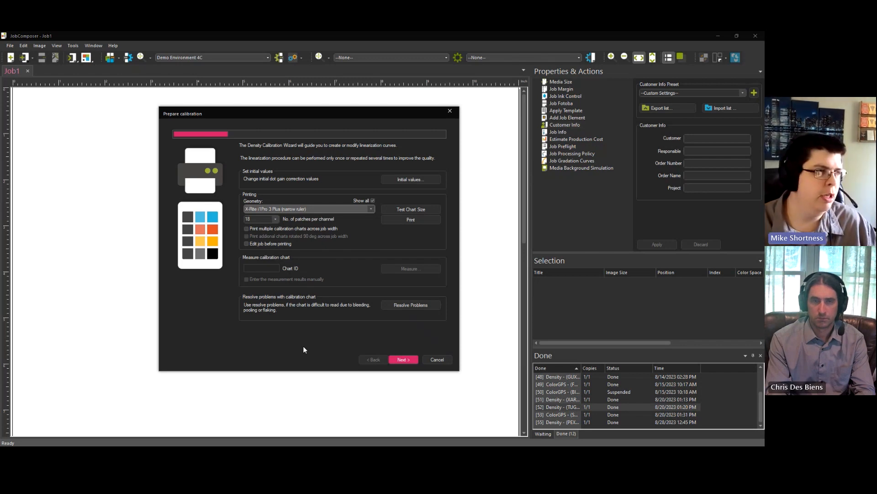
pyautogui.click(369, 209)
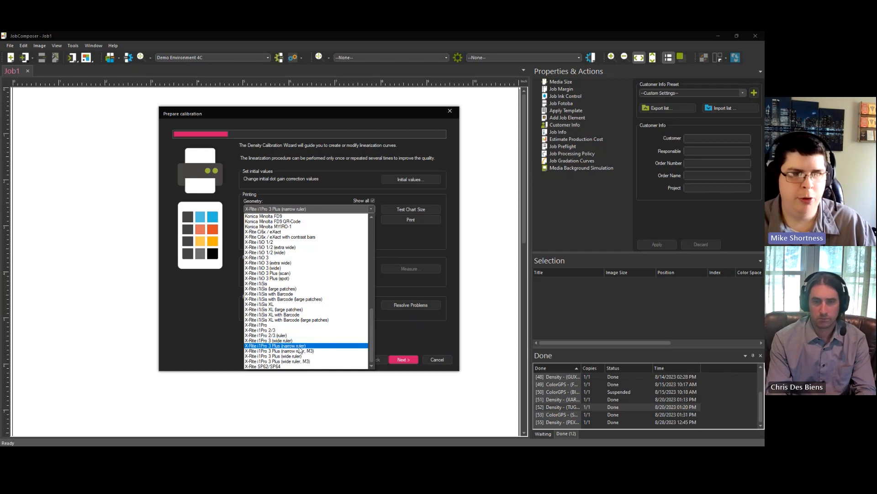
pyautogui.click(306, 346)
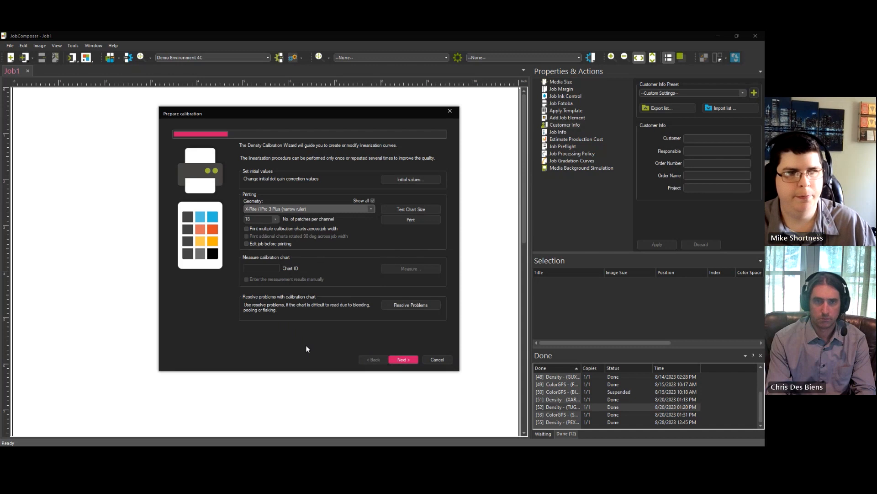
pyautogui.click(275, 220)
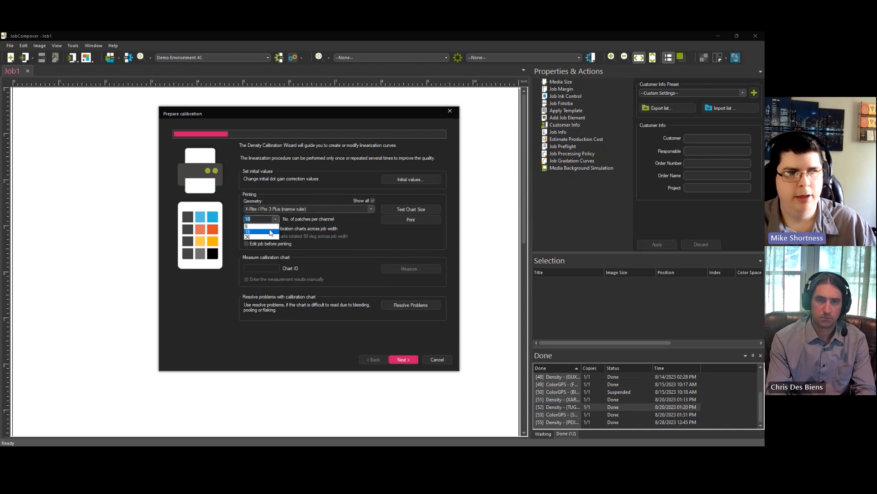
pyautogui.click(274, 219)
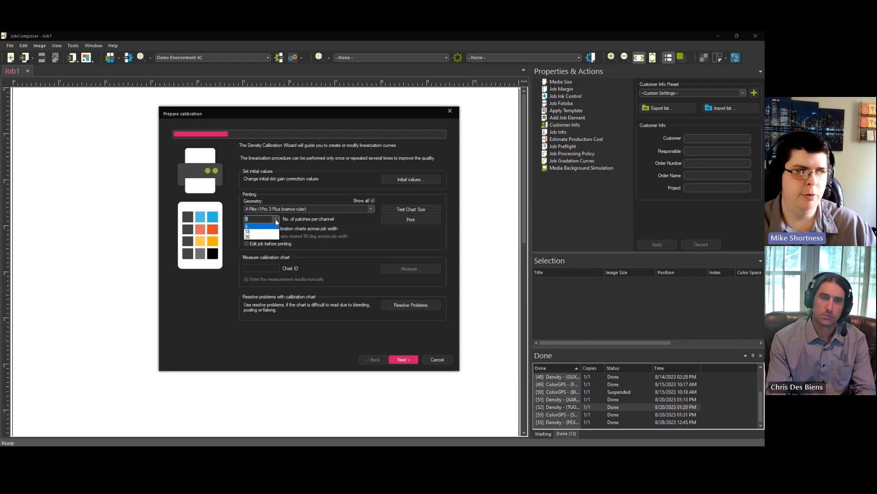
pyautogui.click(275, 219)
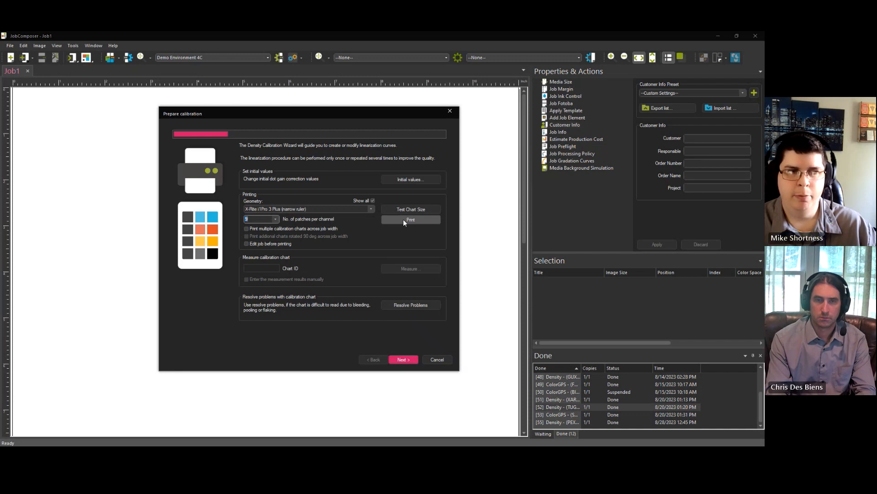
# Create the calibration chart with editing of the job before printing enabled, and save the unmeasured linearization.
pyautogui.click(253, 245)
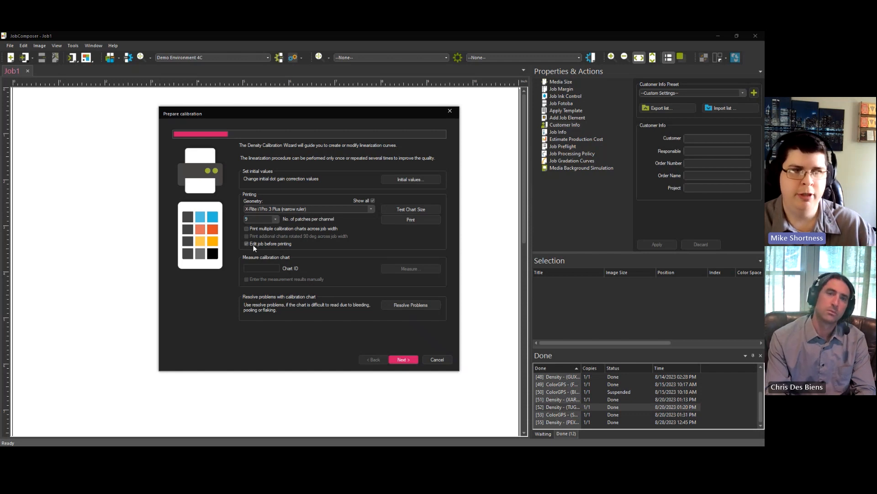
pyautogui.click(407, 221)
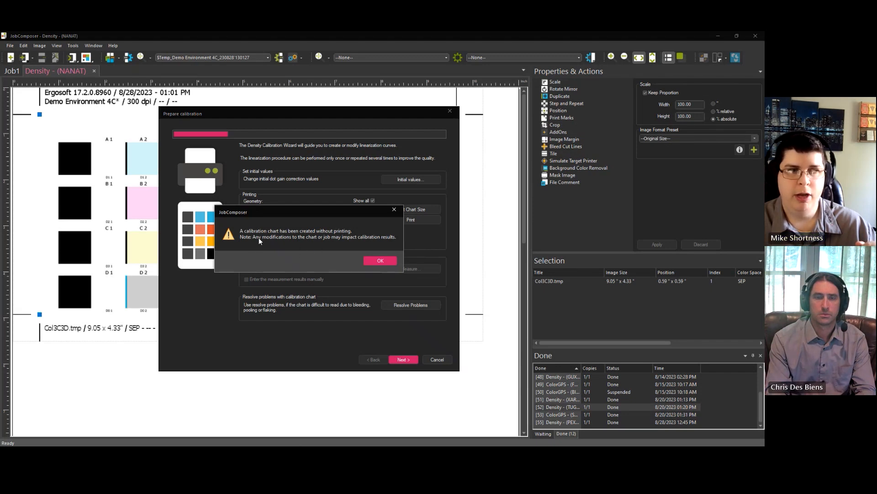
pyautogui.click(374, 259)
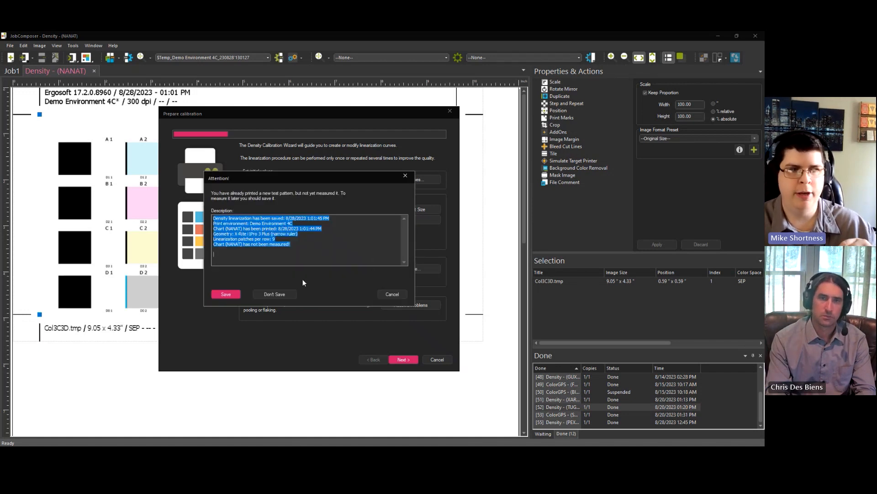
pyautogui.click(238, 256)
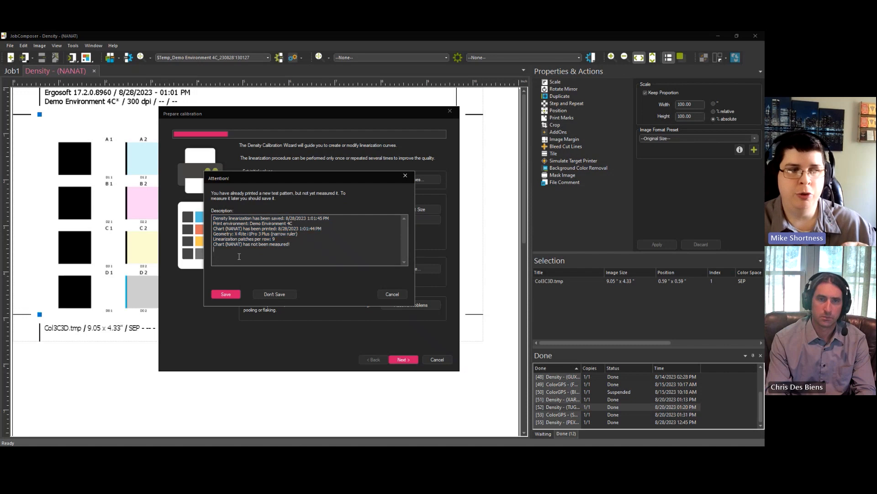
pyautogui.click(229, 294)
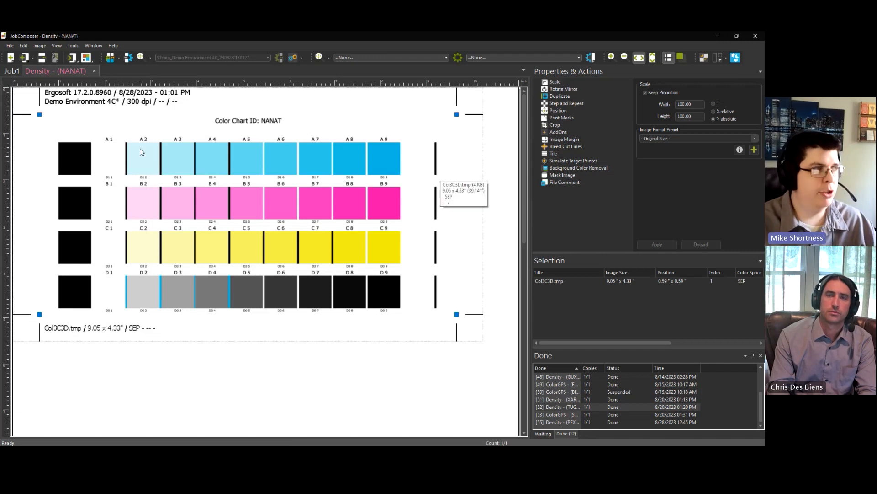
# Print the density calibration chart job and save the changes to it.
pyautogui.click(41, 58)
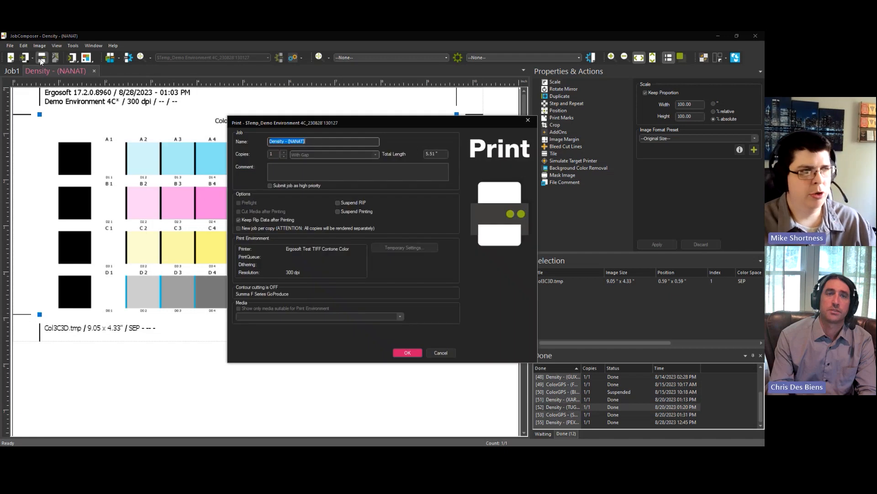
pyautogui.click(409, 353)
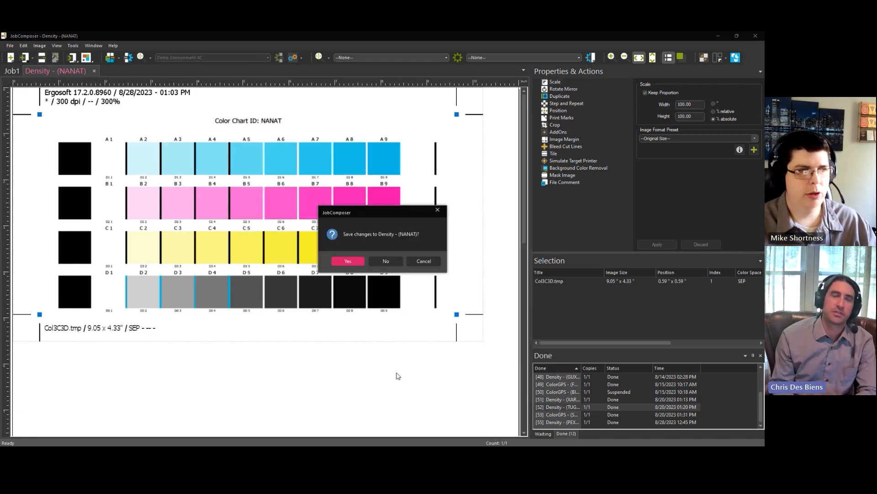
pyautogui.click(356, 262)
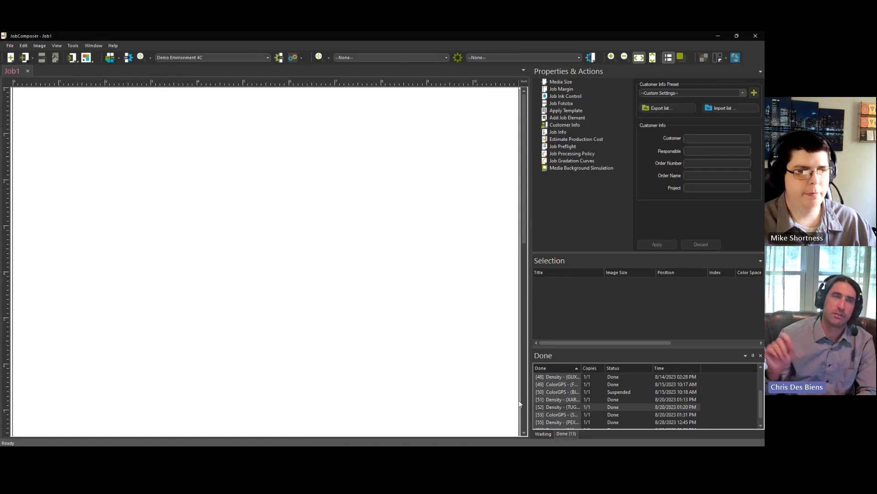
# Check the completed jobs for the latest density chart job and look over the print queue.
pyautogui.click(547, 433)
pyautogui.click(567, 434)
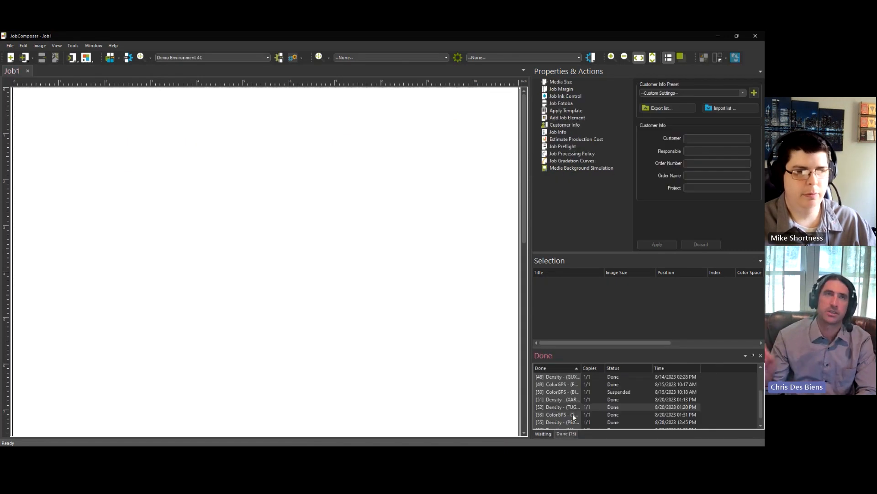
pyautogui.doubleClick(571, 421)
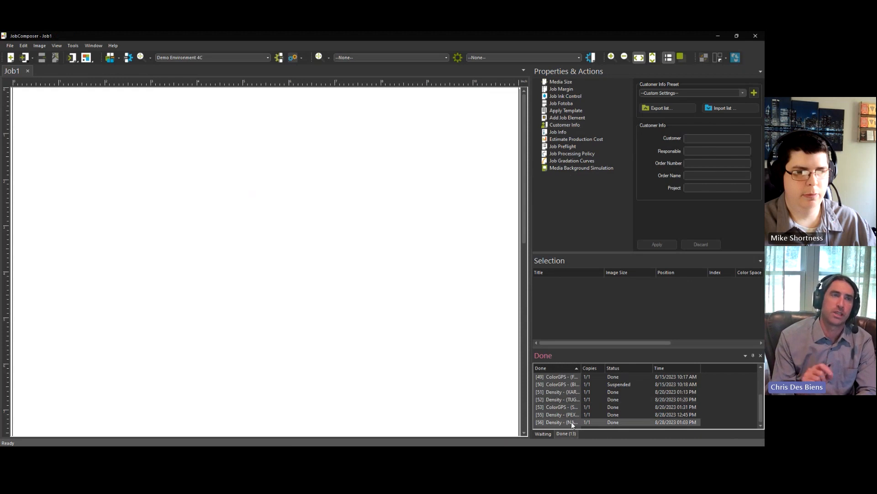
pyautogui.click(541, 100)
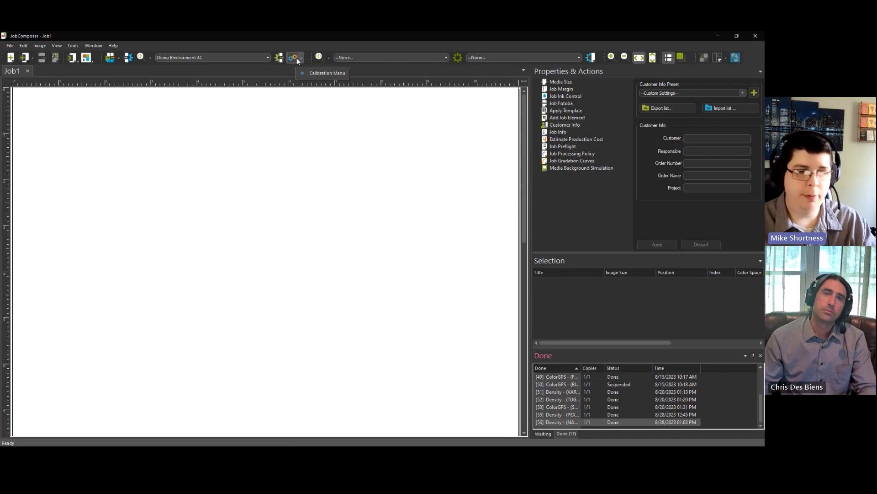
pyautogui.hotkey('alt', 'Tab')
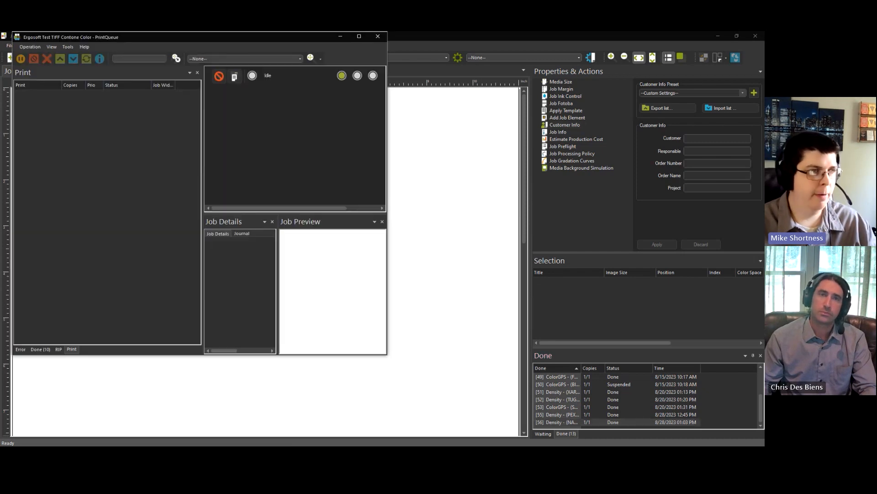
pyautogui.hotkey('alt', 'Tab')
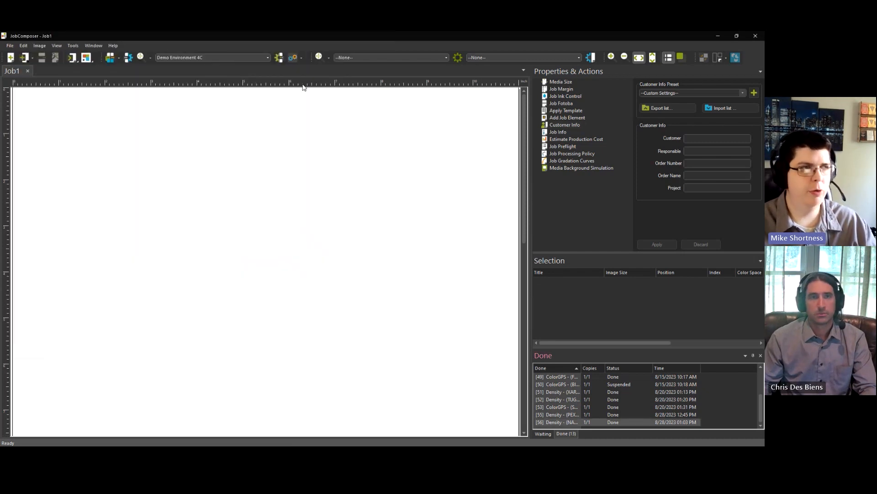
# Open the measurement management for the printed chart in the Density Linearization wizard of the Demo Environment 4C print environment.
pyautogui.click(297, 59)
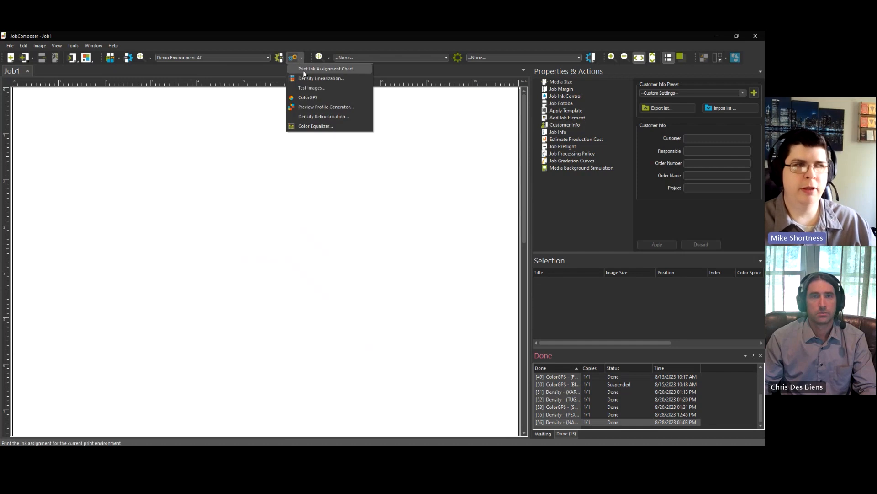
pyautogui.click(329, 79)
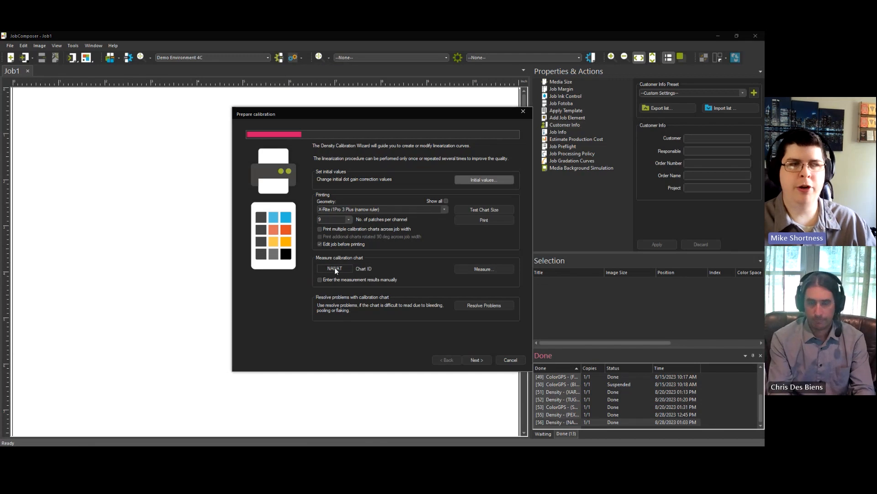
pyautogui.click(481, 269)
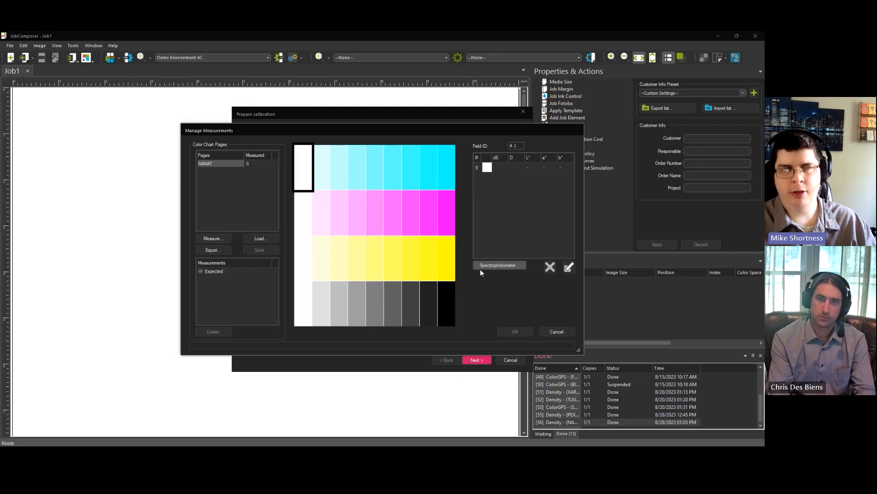
# Use the X-Rite i1Pro 3 as spectrophotometer, calibrate it on its support and start measuring the chart in scan mode.
pyautogui.click(205, 241)
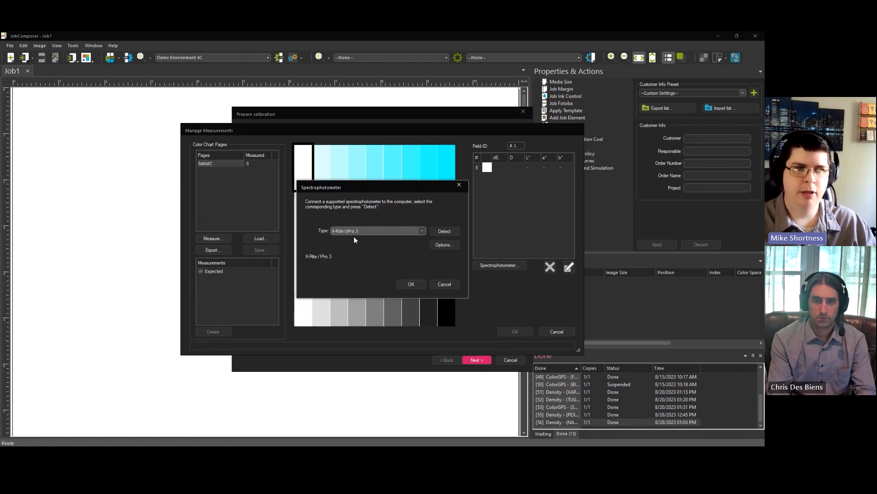
pyautogui.click(406, 284)
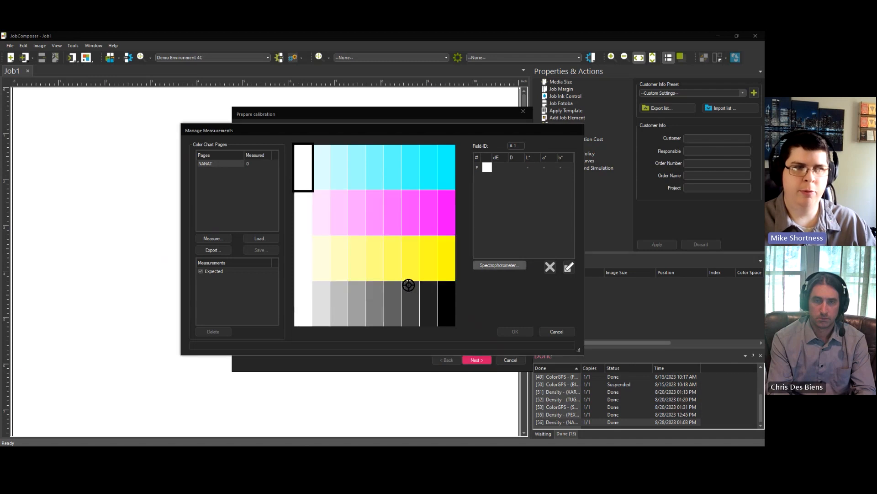
pyautogui.click(215, 238)
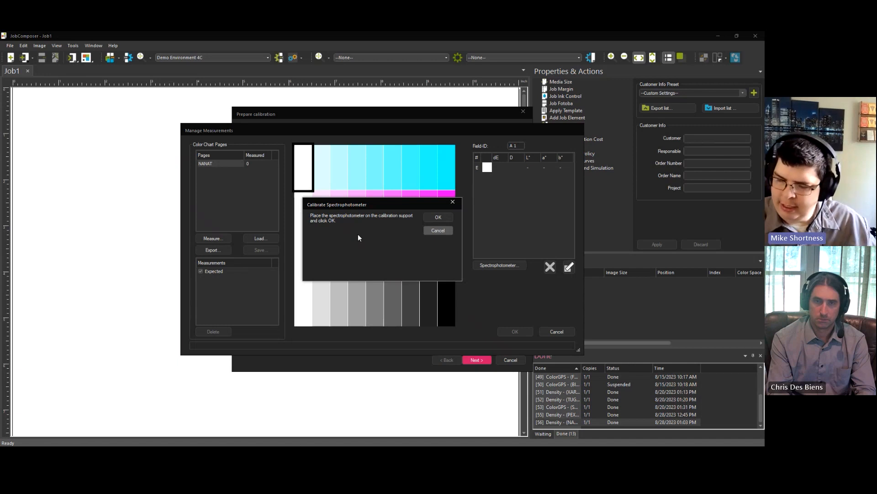
pyautogui.click(438, 218)
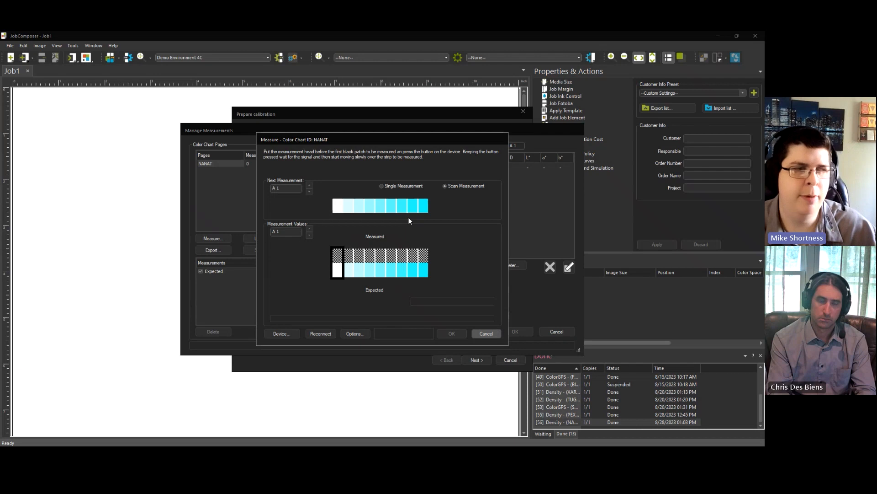
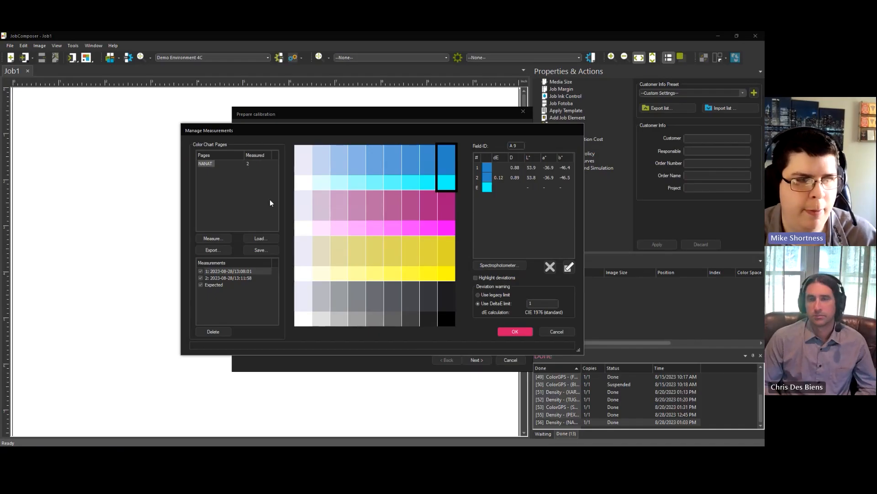
# Save the measurements of the calibration chart.
pyautogui.click(264, 249)
pyautogui.click(637, 380)
pyautogui.click(401, 243)
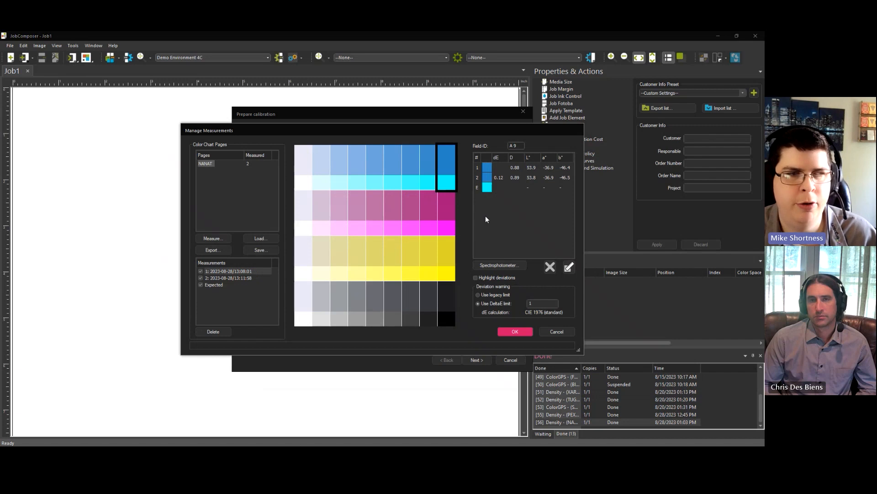
# Compare the two measurements of the darkest cyan patches and the solid black and yellow patches.
pyautogui.click(429, 174)
pyautogui.click(529, 168)
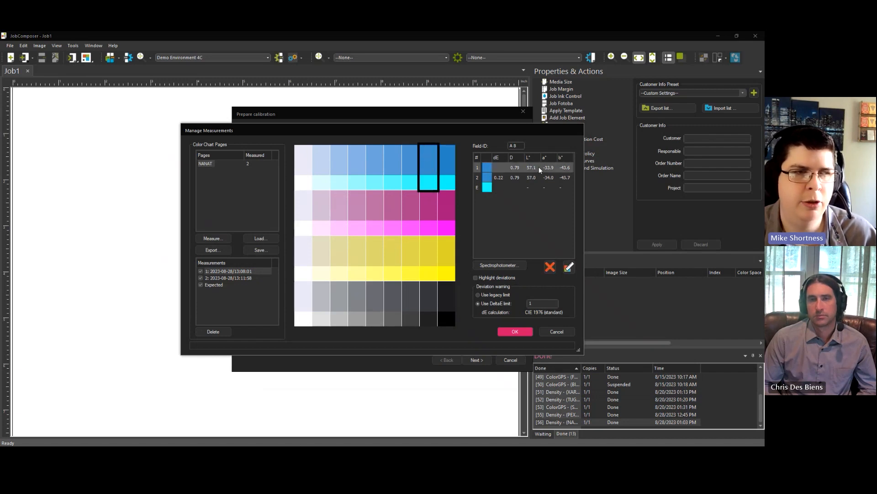
pyautogui.click(445, 170)
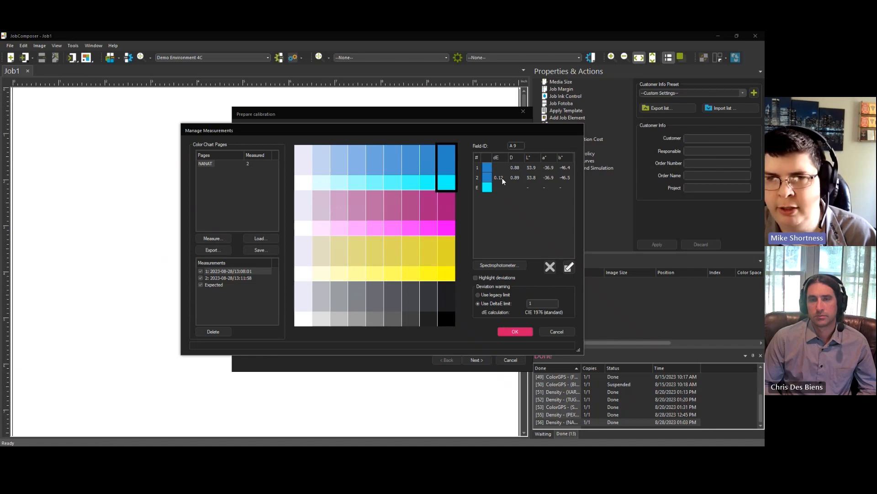
pyautogui.click(444, 305)
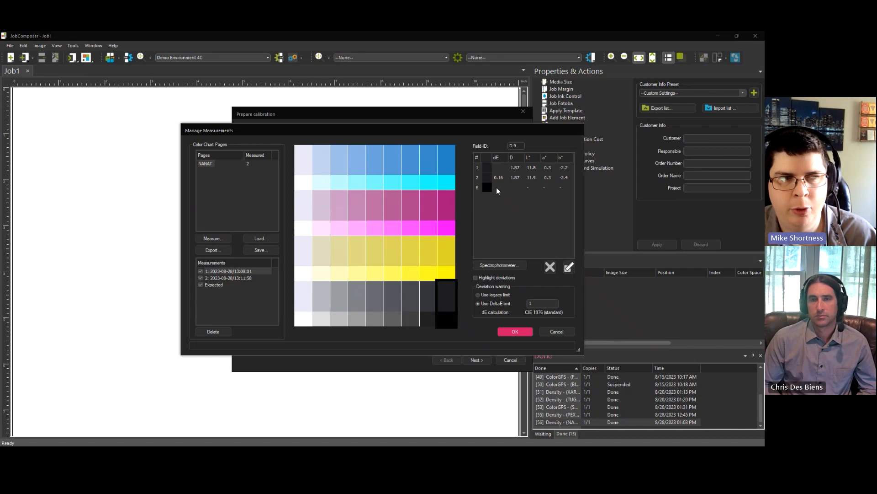
pyautogui.click(448, 255)
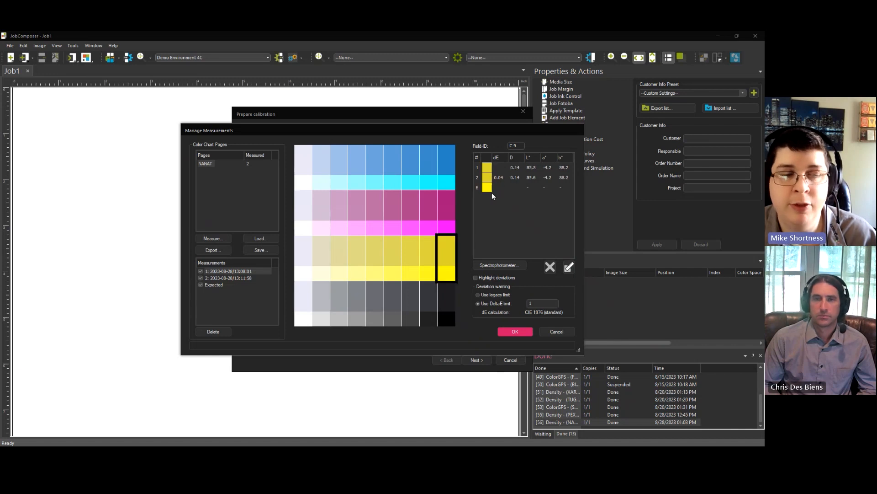
# Highlight deviations between the chart measurements and try DeltaE limits of 0.5, 0.1, 0.2 and 0.3.
pyautogui.click(477, 278)
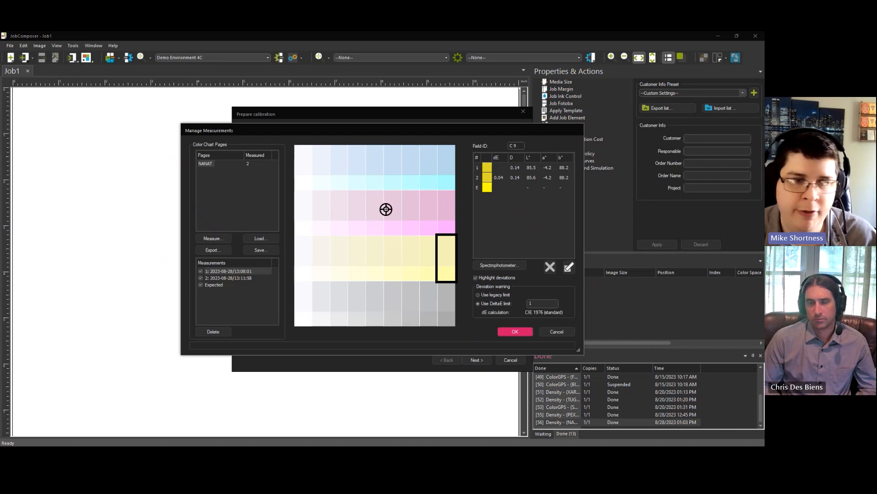
pyautogui.doubleClick(535, 301)
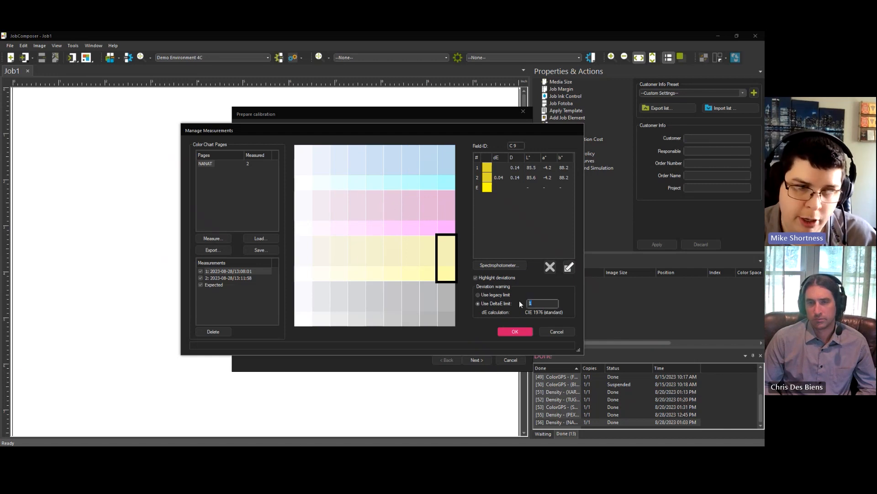
pyautogui.write('0.5')
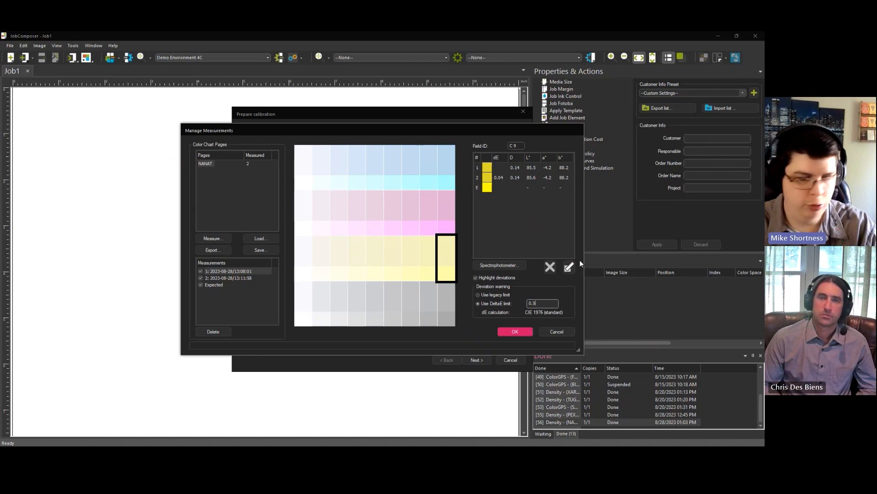
pyautogui.press('BackSpace')
pyautogui.write('1')
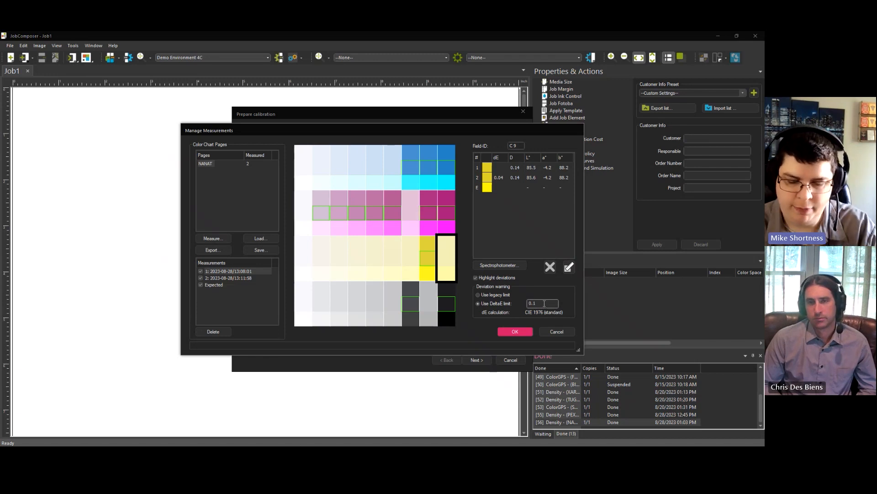
pyautogui.press('BackSpace')
pyautogui.write('2')
pyautogui.press('BackSpace')
pyautogui.write('3')
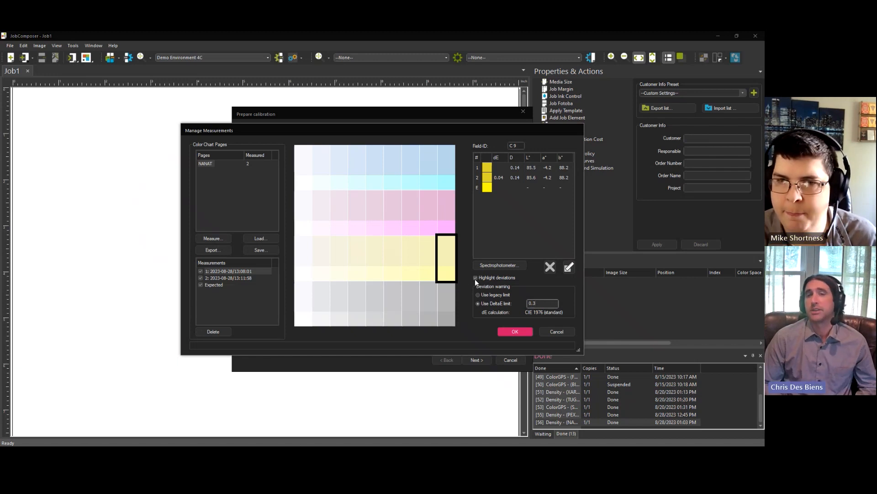
# Recheck individual patches, including the solid magenta patch B 9, and accept the chart measurements.
pyautogui.click(441, 296)
pyautogui.click(400, 263)
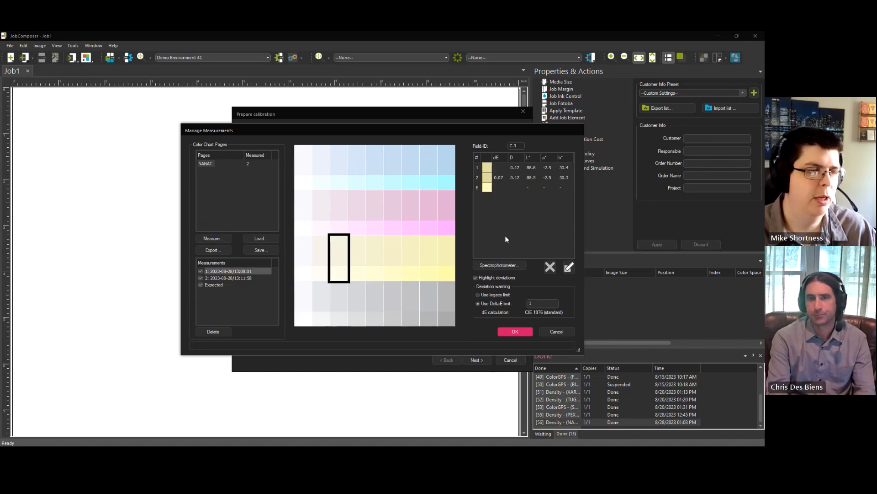
pyautogui.click(443, 217)
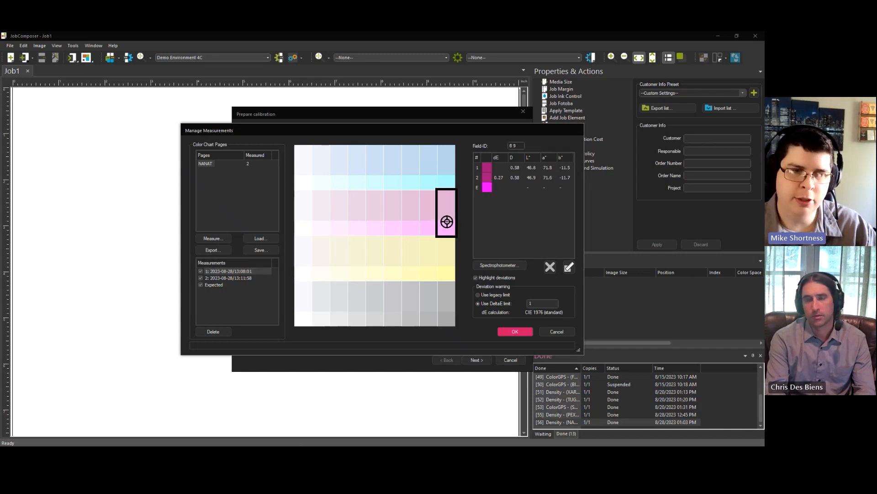
pyautogui.click(515, 333)
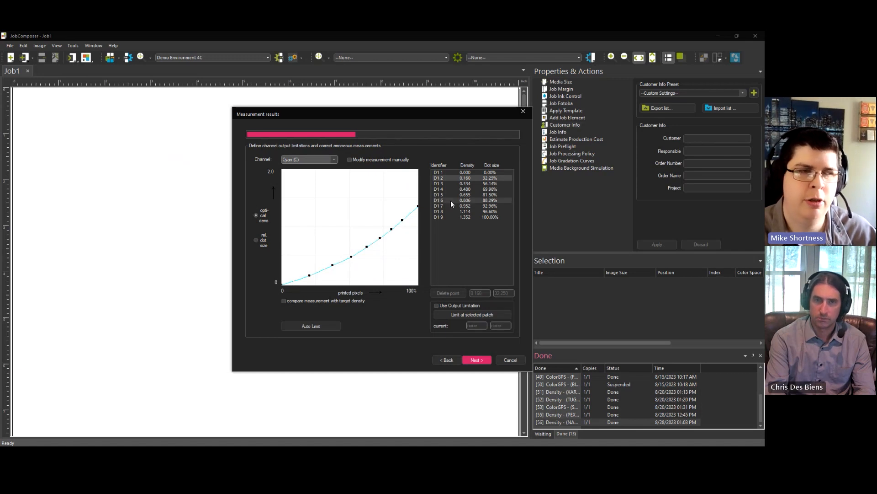
# Examine the measured density curves and patch values of the cyan, magenta, yellow and black channels.
pyautogui.click(442, 217)
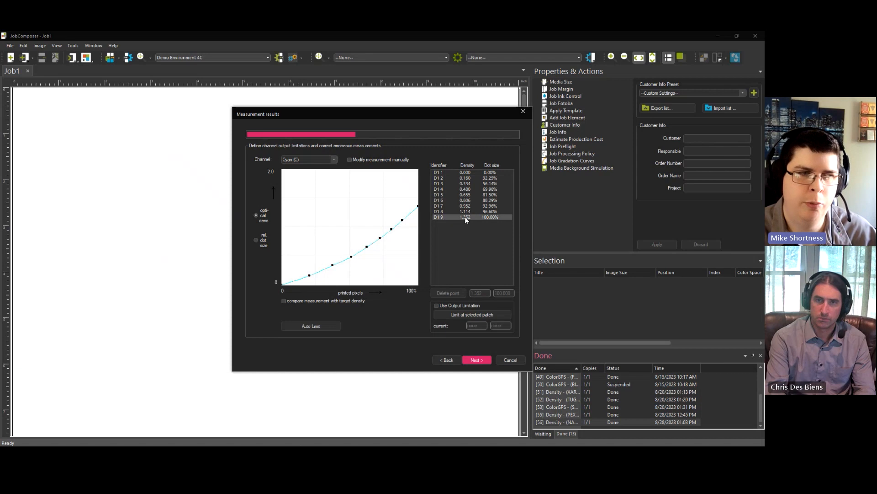
pyautogui.scroll(-1, 334, 161)
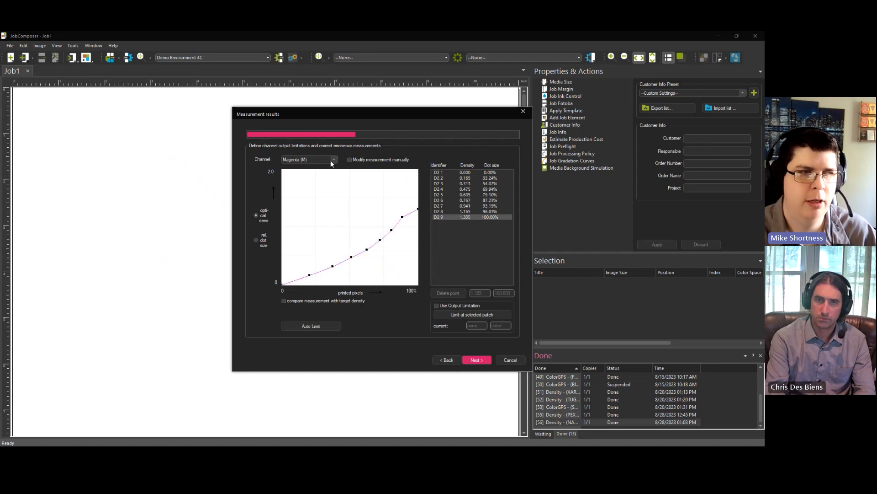
pyautogui.scroll(-2, 331, 163)
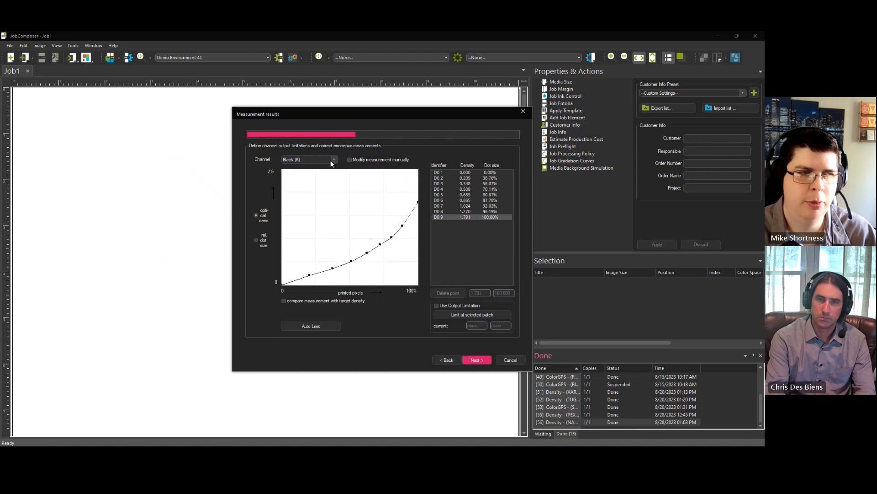
pyautogui.scroll(1, 332, 163)
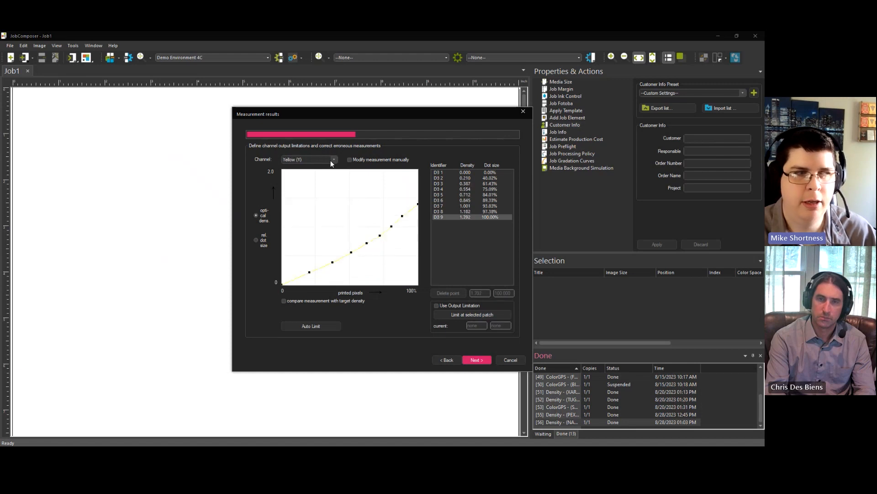
pyautogui.scroll(-1, 331, 163)
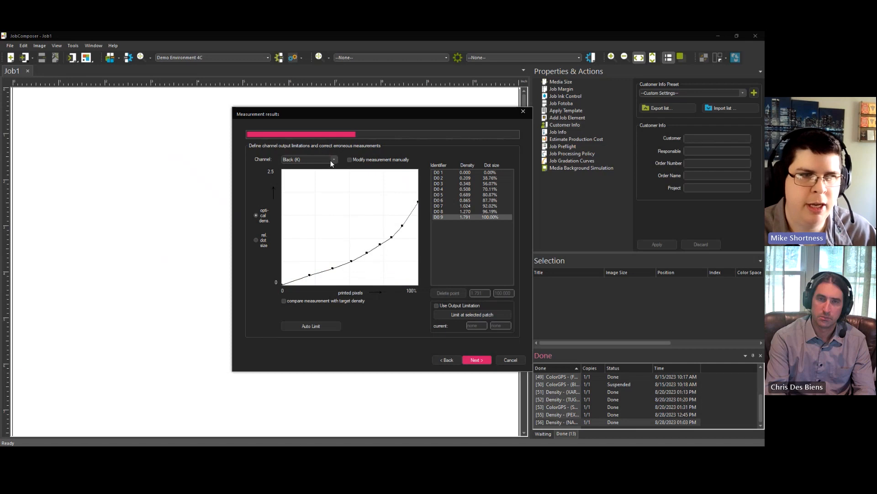
pyautogui.click(467, 172)
pyautogui.click(467, 200)
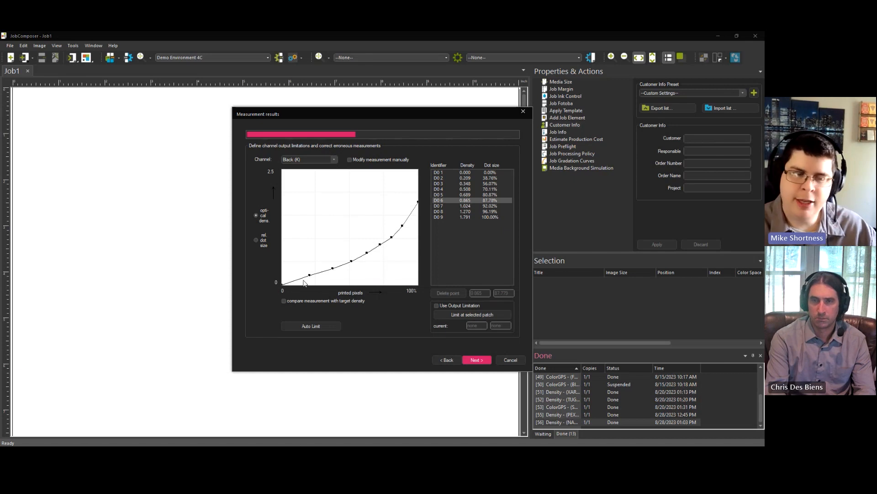
# Show the comparison of the black channel's measurement with its target density.
pyautogui.click(287, 301)
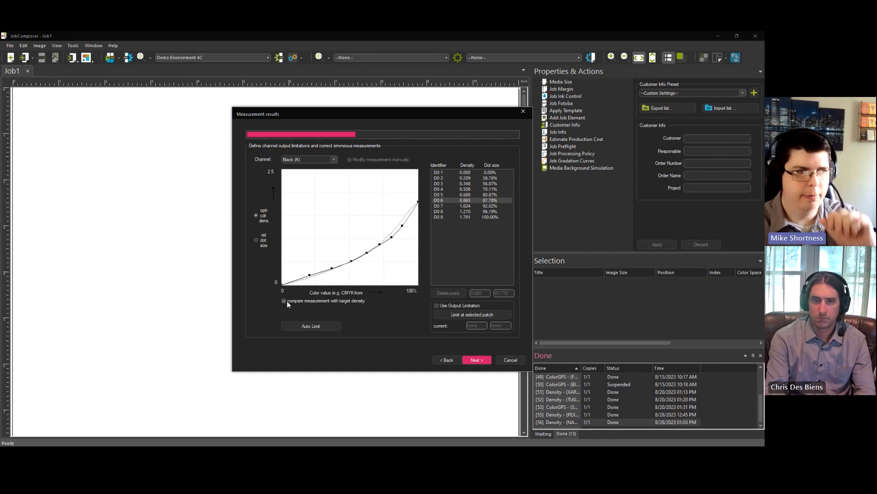
pyautogui.click(287, 300)
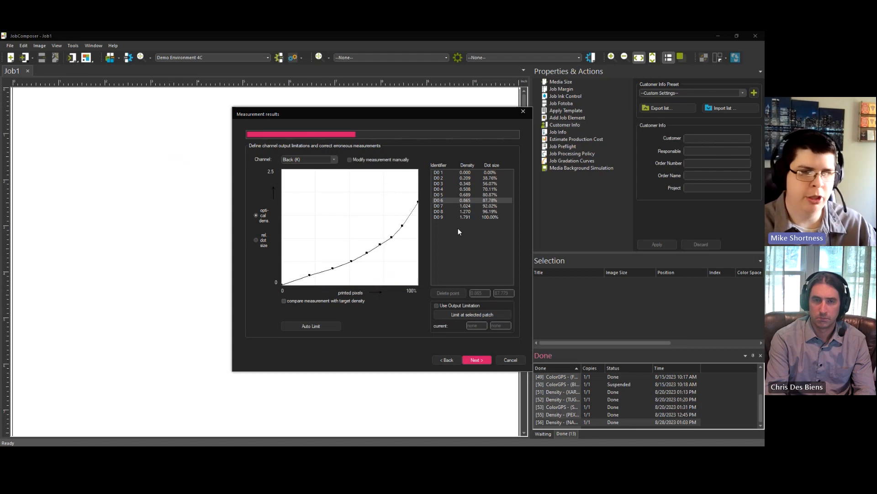
pyautogui.click(284, 301)
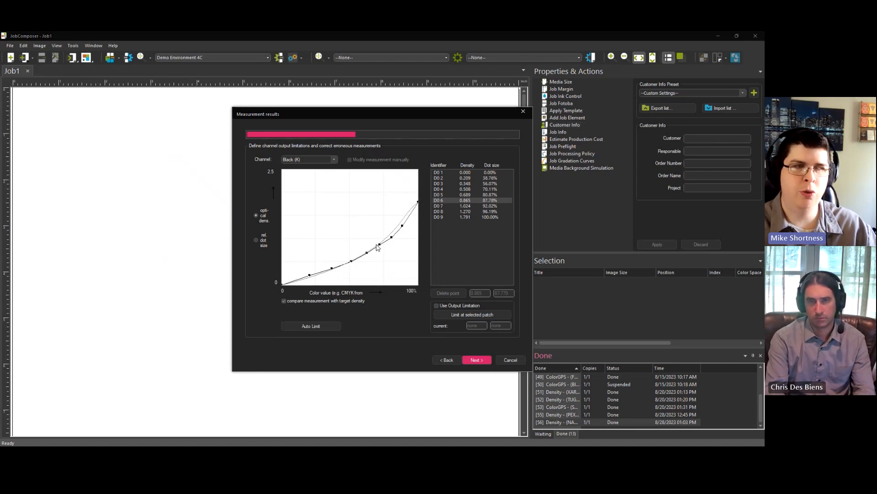
# Compare the cyan and magenta measurements with their target densities and accept the measurement results.
pyautogui.scroll(3, 320, 161)
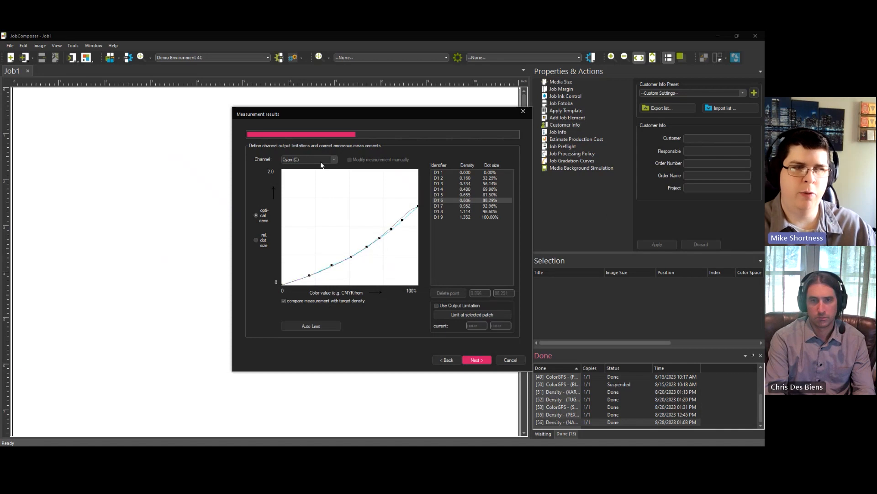
pyautogui.scroll(-1, 321, 165)
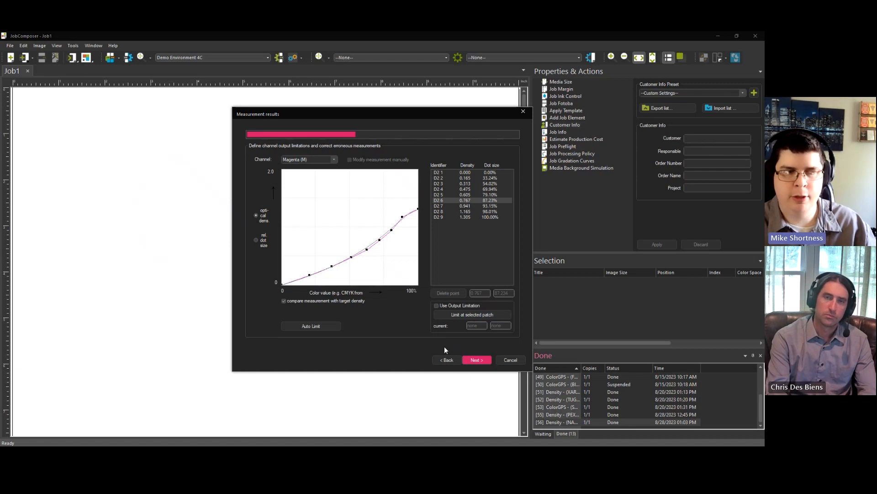
pyautogui.click(474, 361)
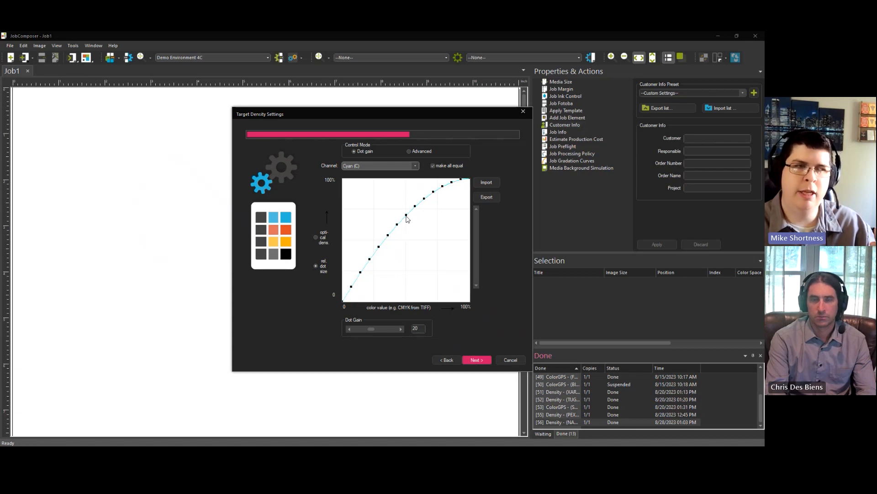
# Check the cyan and magenta dot gain targets, keep a dot gain of 20 for all channels, and save the density linearization.
pyautogui.scroll(-1, 415, 166)
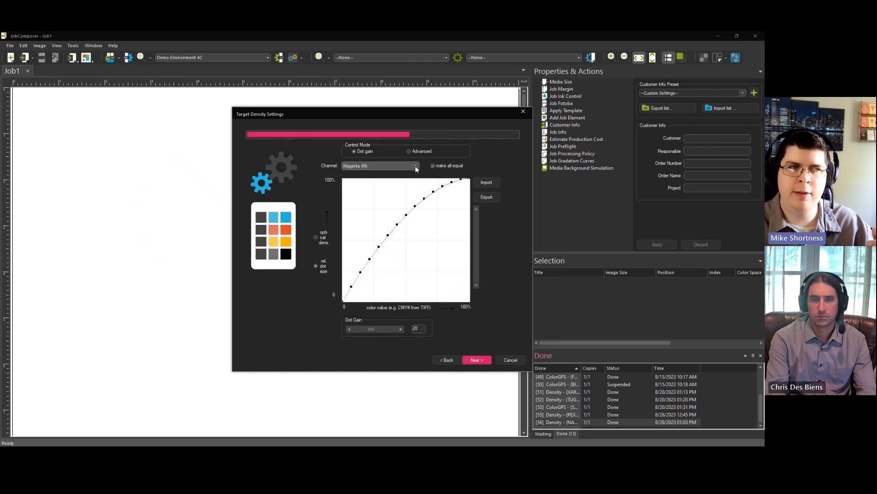
pyautogui.scroll(1, 415, 166)
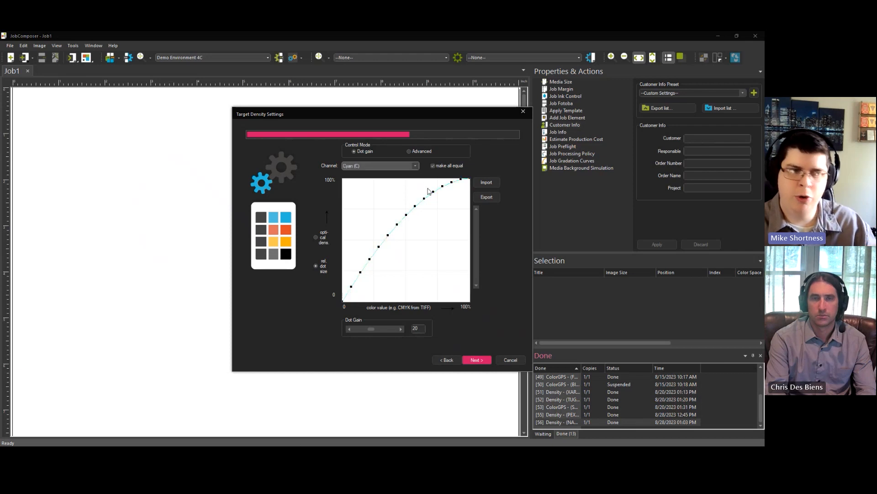
pyautogui.click(474, 360)
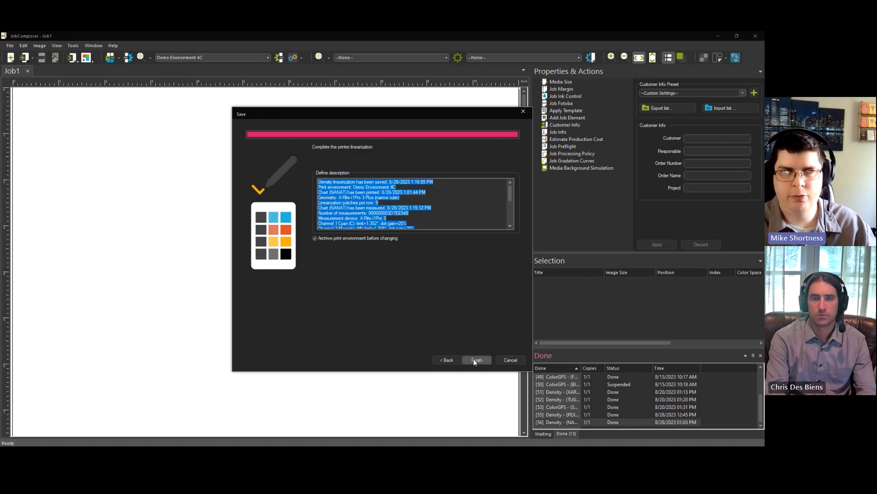
pyautogui.click(475, 360)
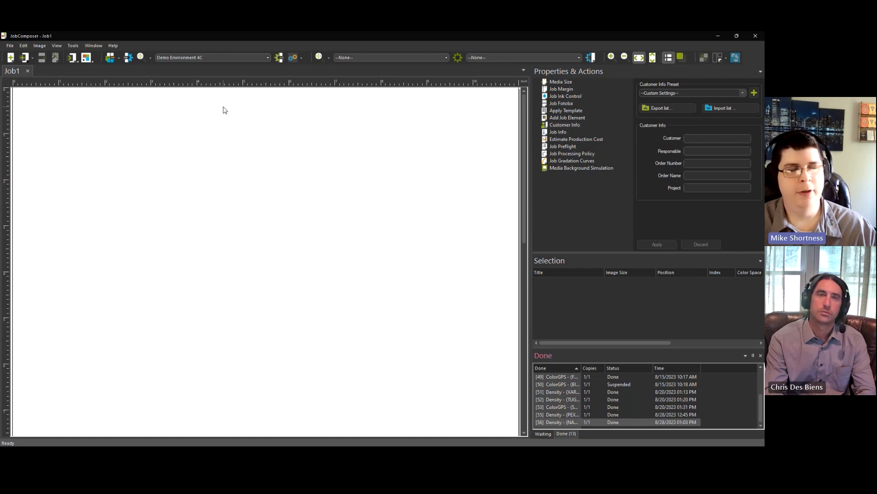
# Generate a new density linearization chart with 18 patches per channel for the X-Rite i1Pro 3 Plus (narrow ruler).
pyautogui.click(298, 59)
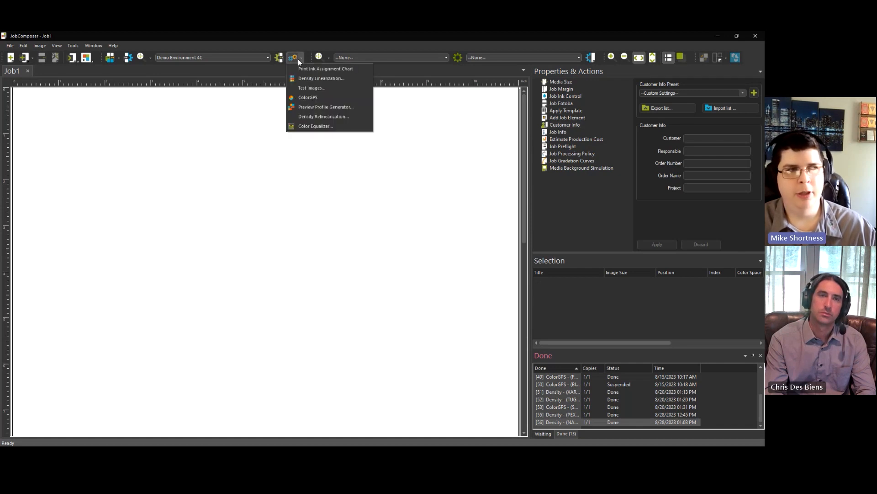
pyautogui.click(319, 79)
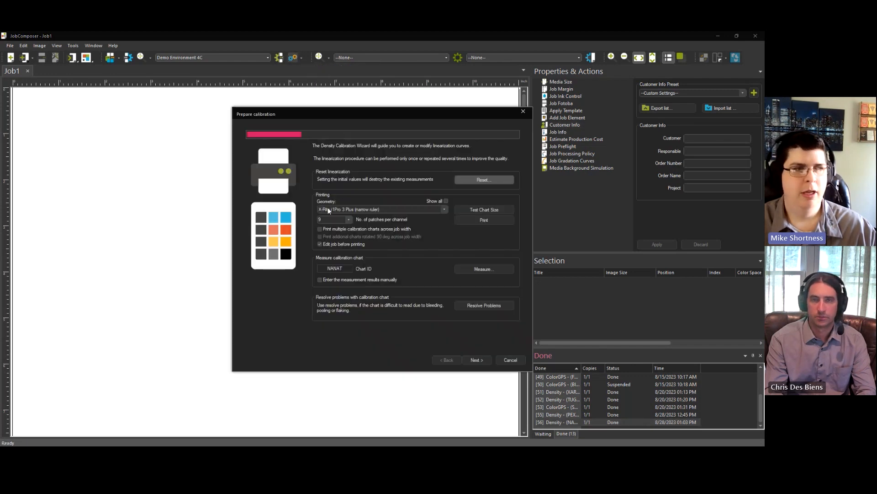
pyautogui.click(349, 219)
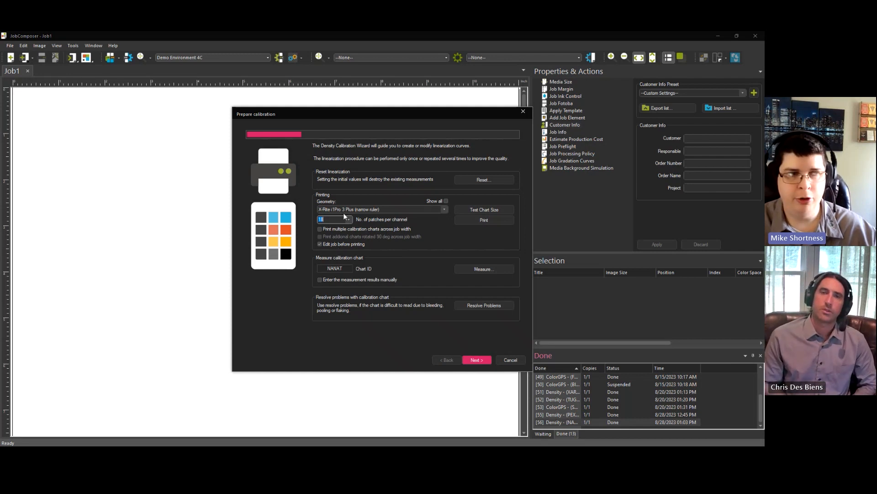
pyautogui.click(481, 221)
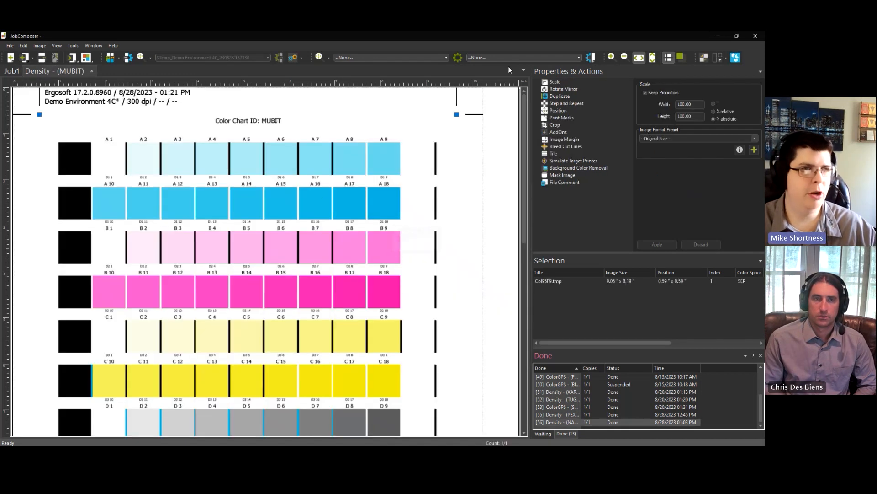
# Print the 18-patch density chart, close its job without saving changes, and check the waiting print jobs.
pyautogui.click(624, 57)
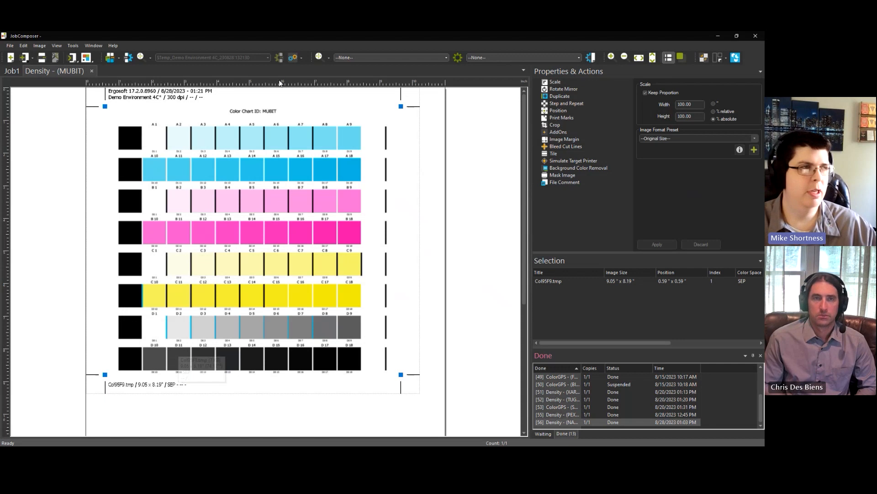
pyautogui.click(42, 57)
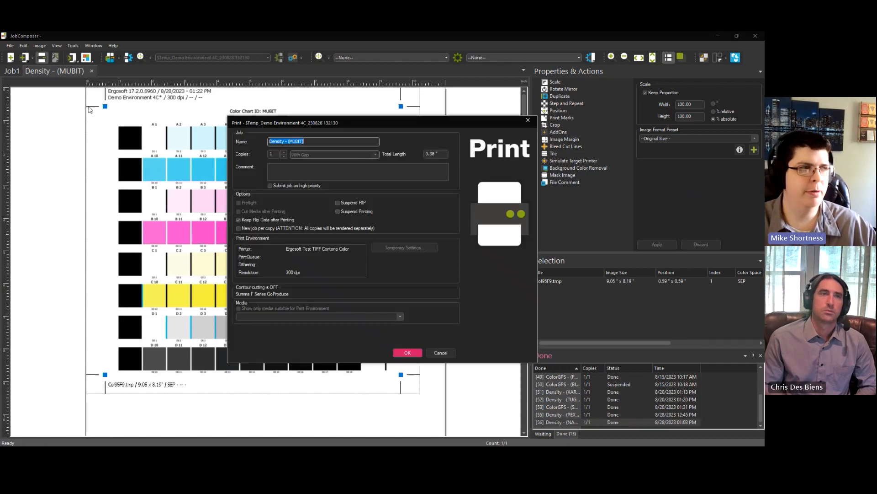
pyautogui.press('Return')
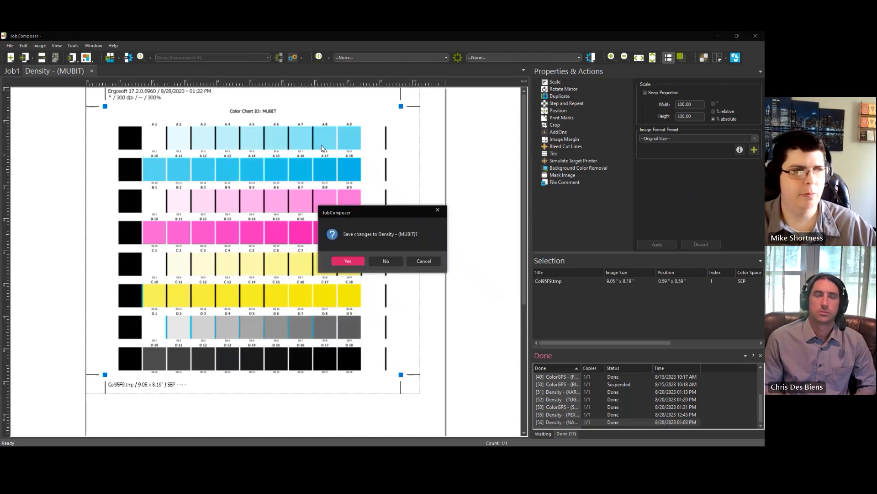
pyautogui.click(385, 261)
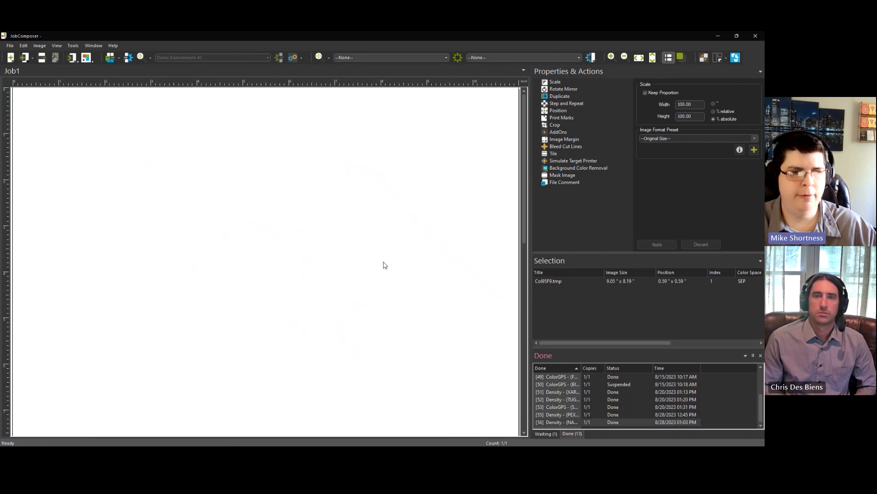
pyautogui.click(543, 434)
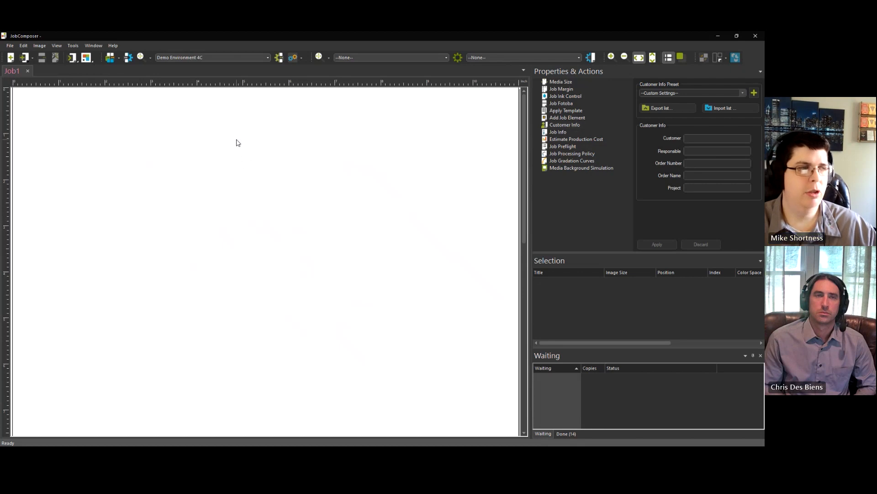
# Reopen the density linearization, load saved measurements for the 18-patch chart, and accept them.
pyautogui.click(295, 58)
pyautogui.click(309, 78)
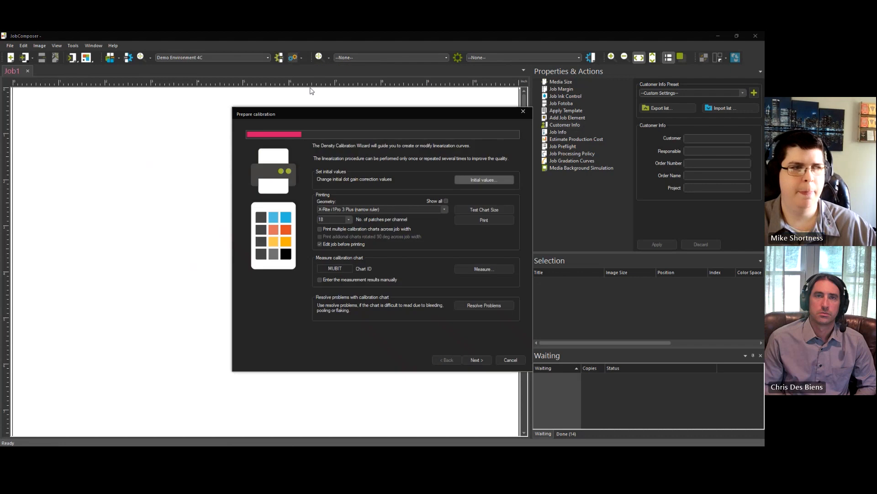
pyautogui.click(491, 269)
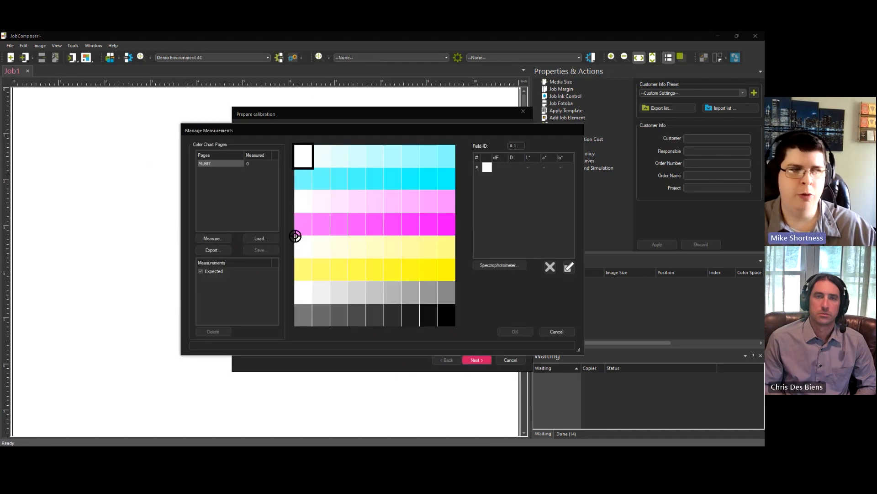
pyautogui.click(257, 240)
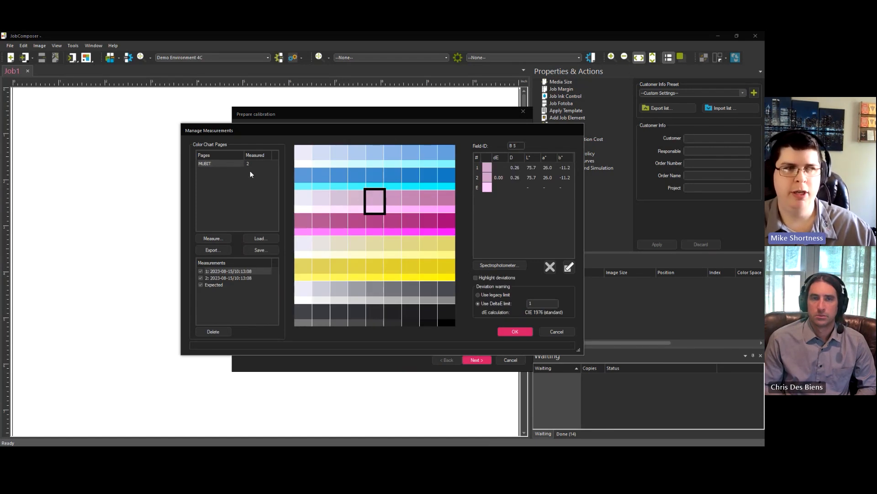
pyautogui.moveTo(347, 133); pyautogui.dragTo(349, 108)
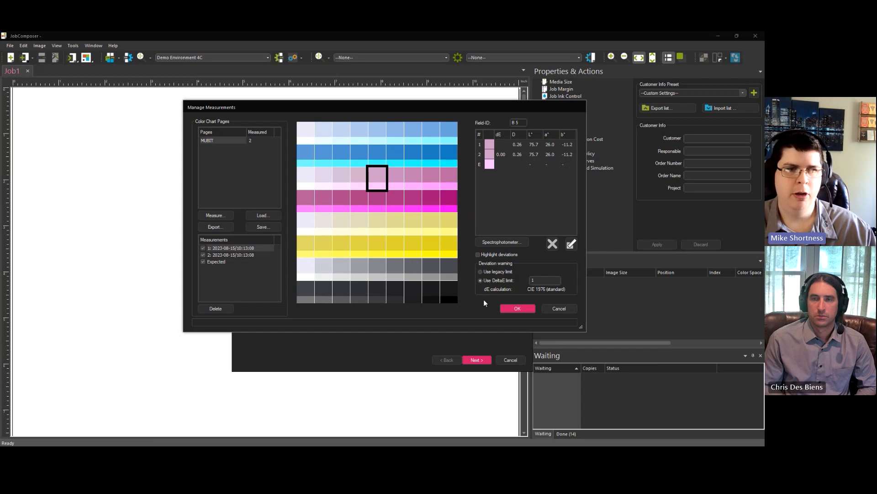
pyautogui.click(512, 308)
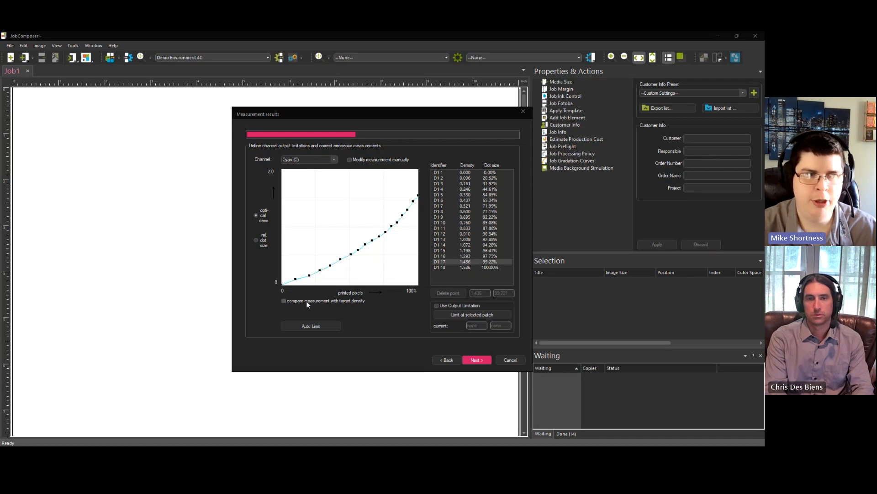
# Compare the cyan, magenta, yellow and black channel measurements with their target densities.
pyautogui.click(327, 300)
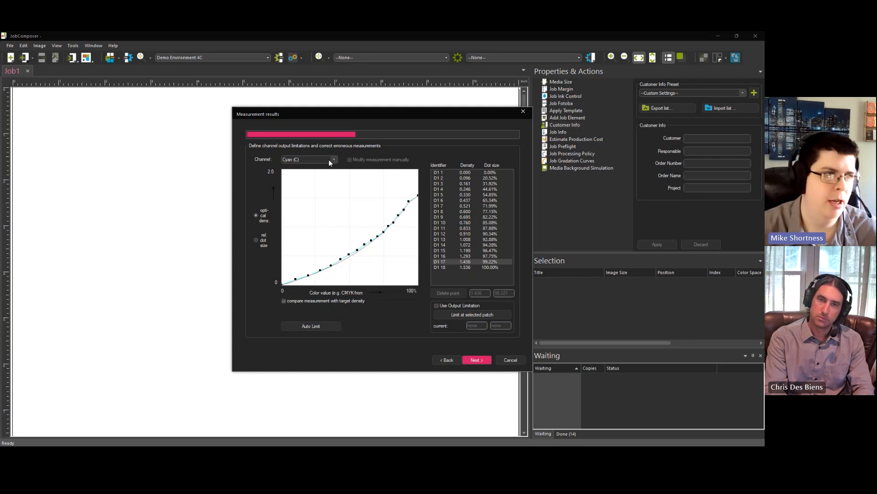
pyautogui.scroll(-1, 328, 159)
pyautogui.scroll(-1, 328, 159)
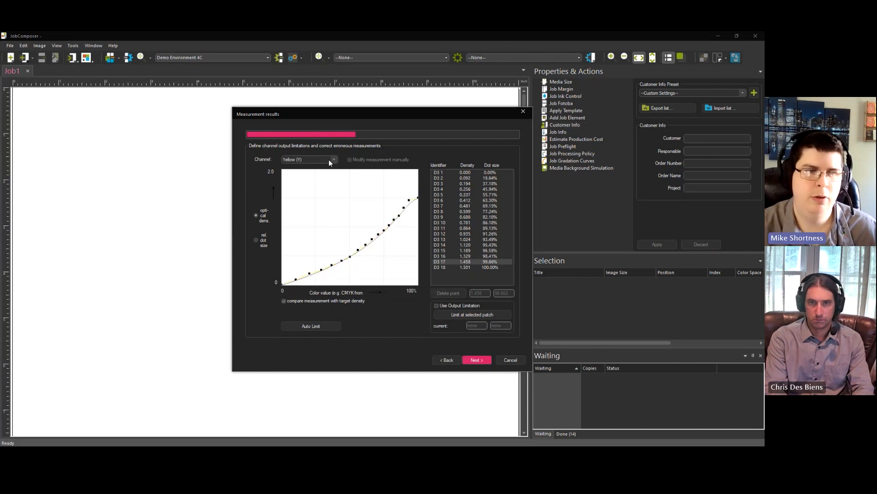
pyautogui.scroll(-1, 328, 159)
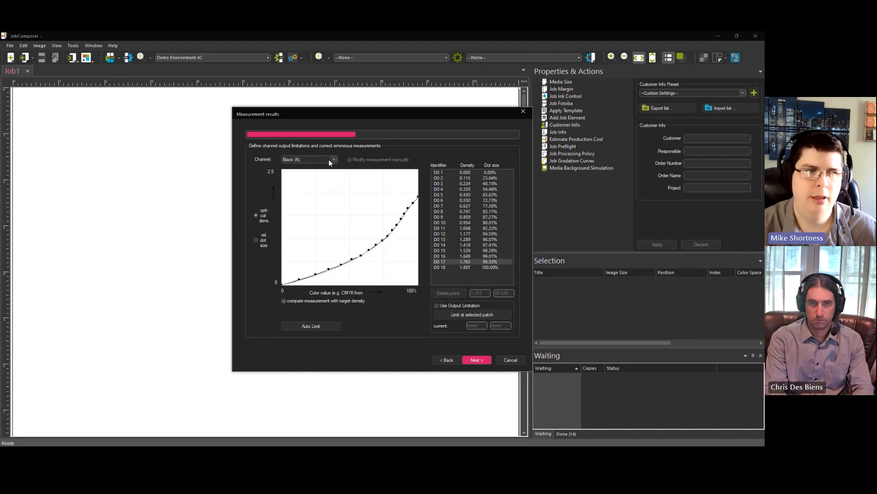
pyautogui.scroll(1, 328, 159)
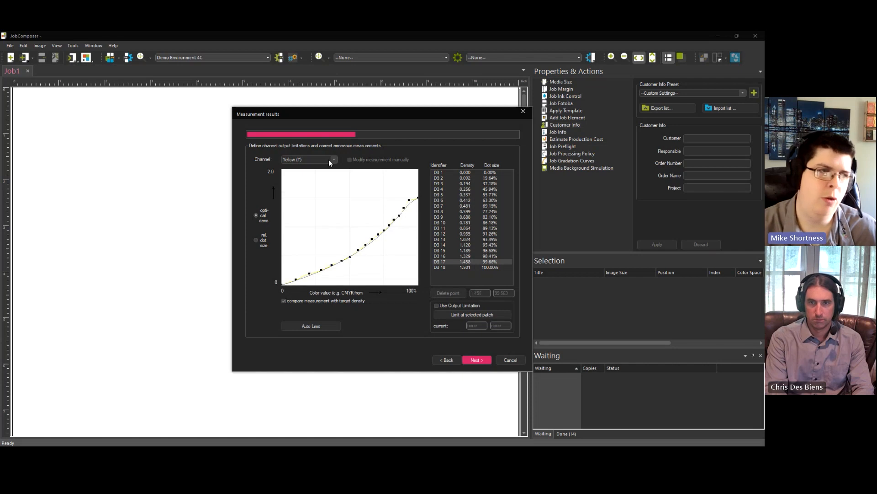
pyautogui.scroll(1, 328, 159)
pyautogui.scroll(1, 328, 159)
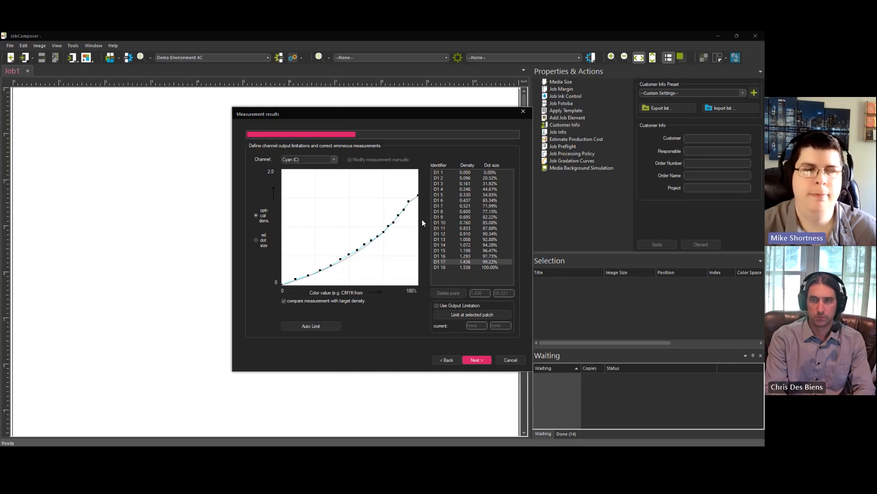
# Apply the automatic output limit and review the resulting limits of the cyan, magenta, yellow and black channels.
pyautogui.click(312, 327)
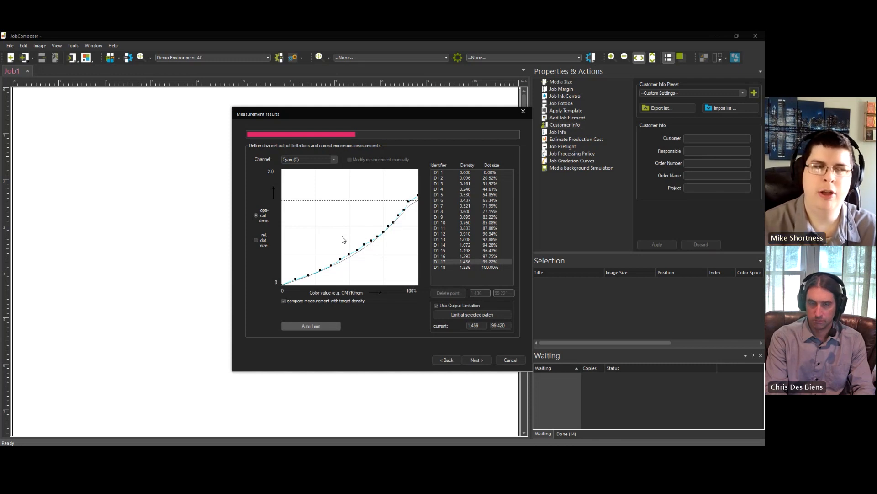
pyautogui.scroll(-1, 319, 156)
pyautogui.scroll(1, 322, 161)
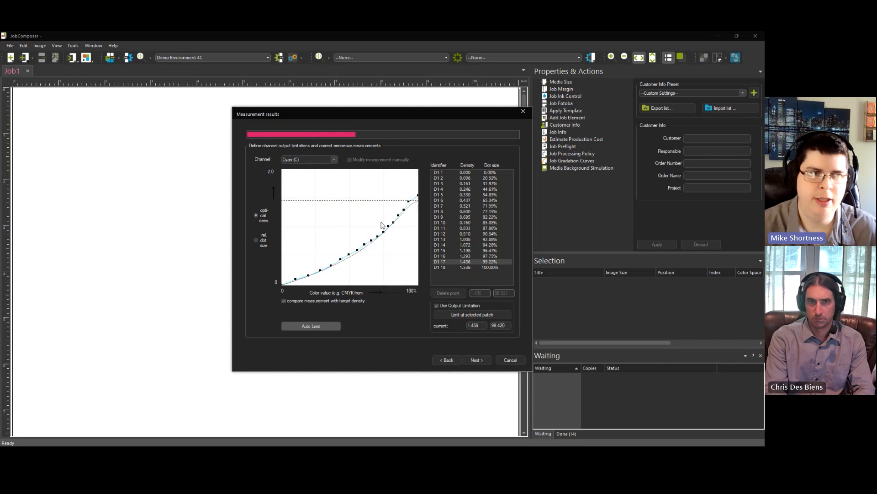
pyautogui.click(484, 325)
pyautogui.scroll(-1, 315, 161)
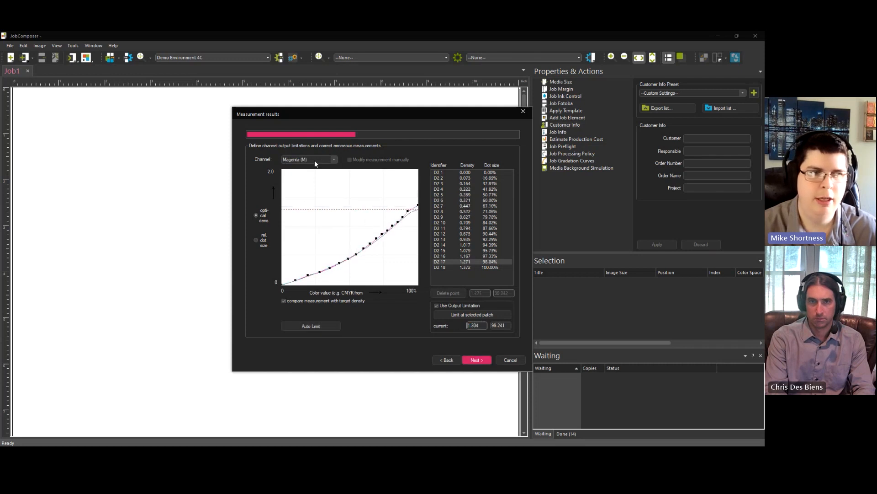
pyautogui.moveTo(481, 325); pyautogui.dragTo(465, 325)
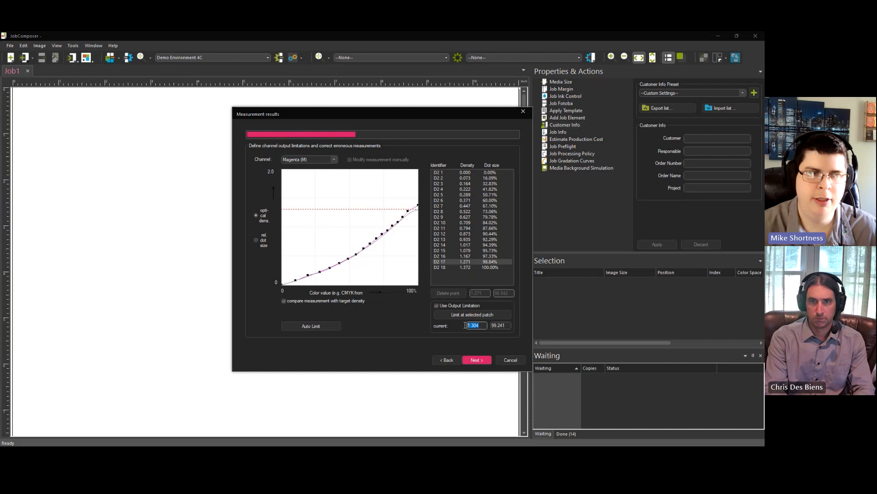
pyautogui.scroll(-1, 316, 158)
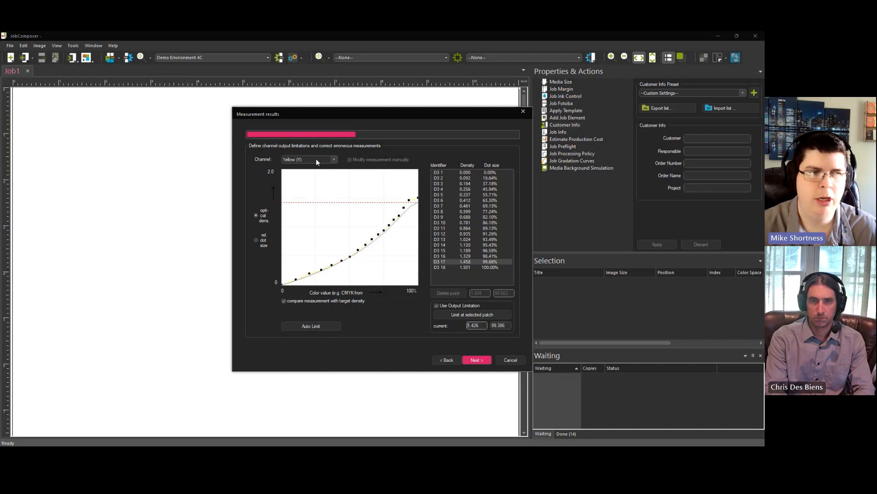
pyautogui.scroll(-1, 316, 159)
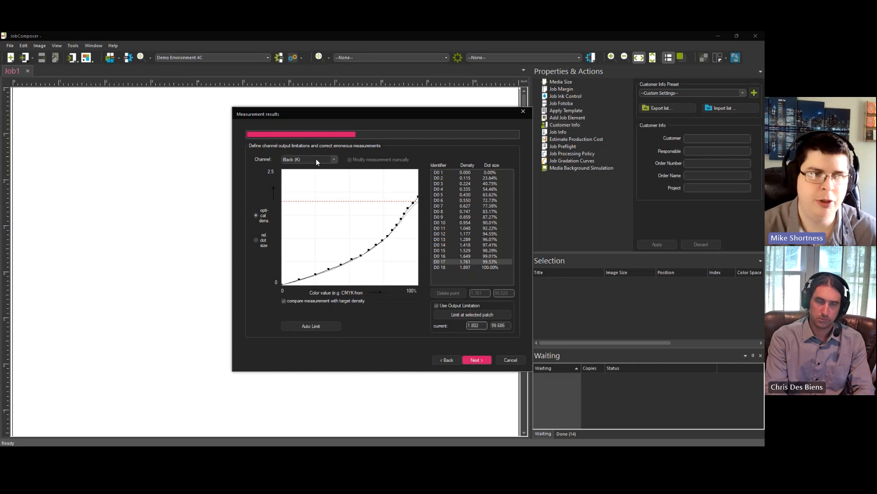
pyautogui.scroll(1, 317, 160)
pyautogui.scroll(-1, 317, 160)
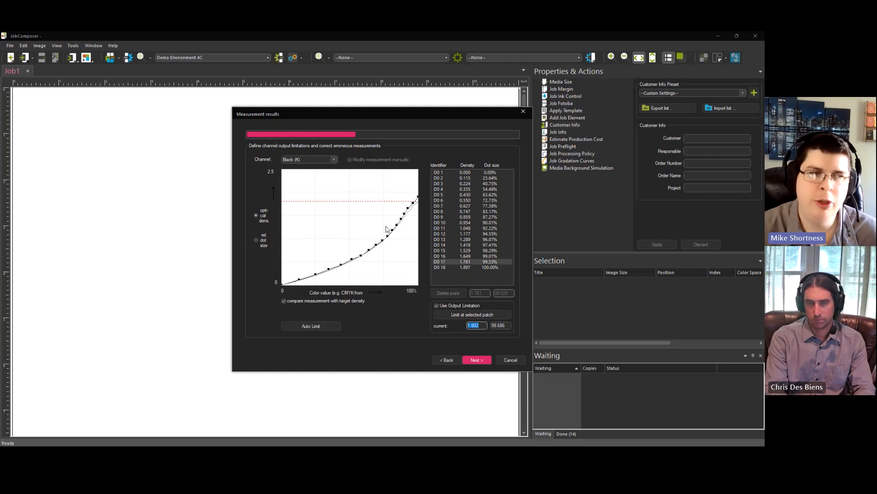
# Limit the black channel's output at patch D0 15.
pyautogui.click(454, 250)
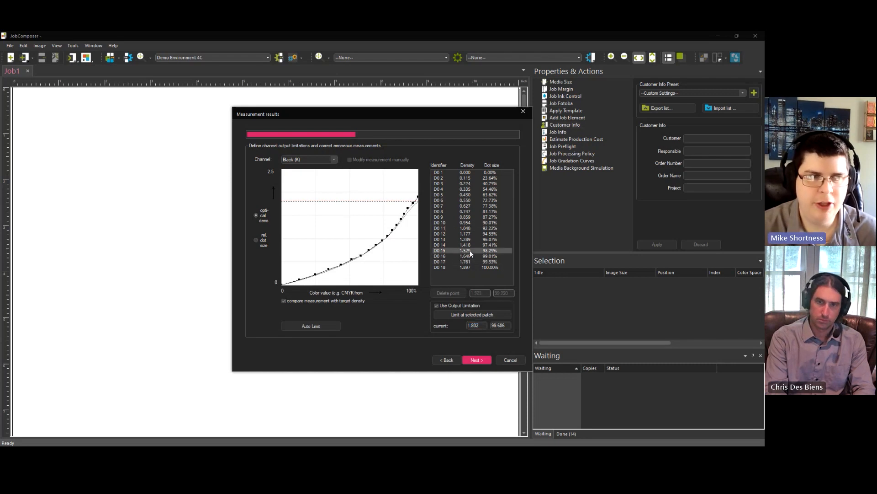
pyautogui.click(444, 314)
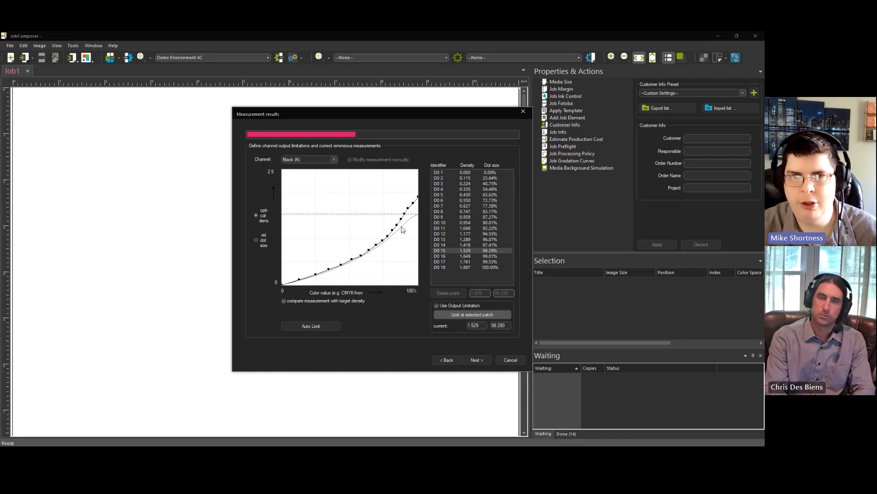
# Replace the manual black channel limit with the automatic output limit and review the black and yellow channels.
pyautogui.click(321, 325)
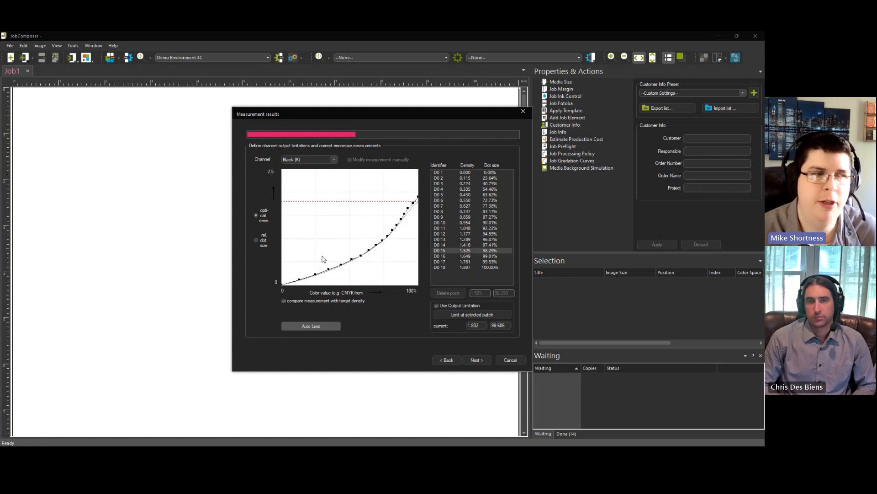
pyautogui.click(303, 326)
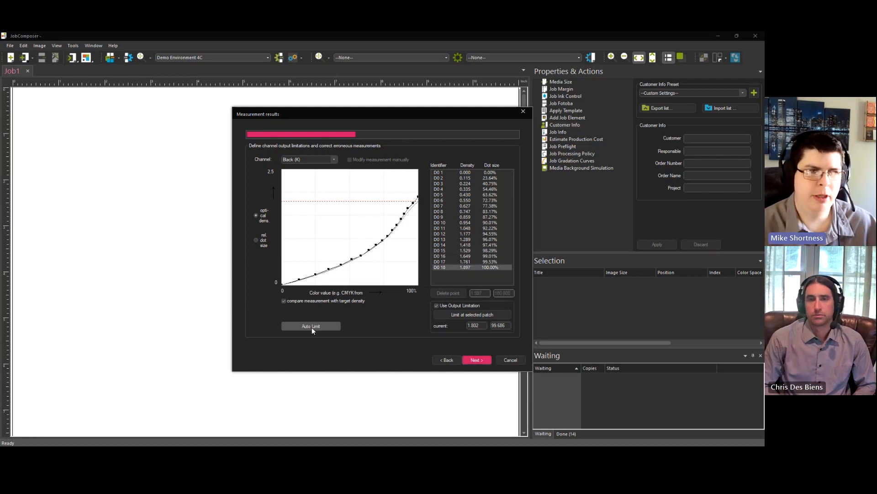
pyautogui.scroll(3, 333, 159)
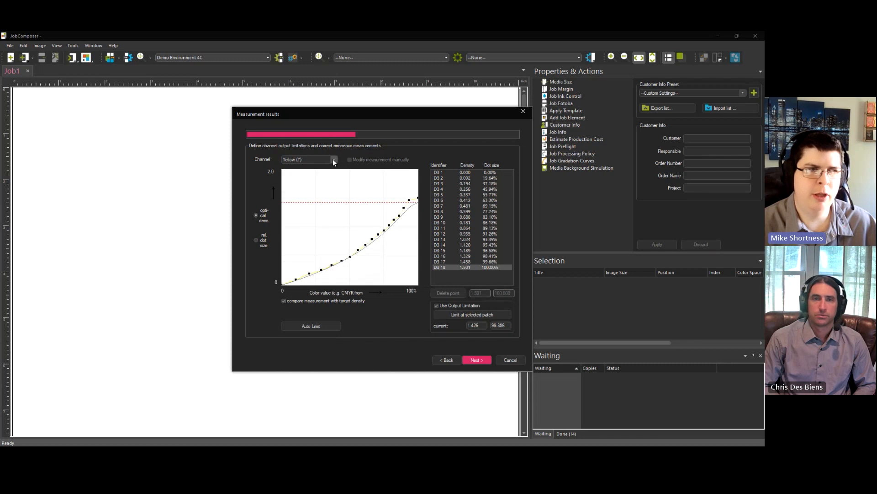
# Accept the measurement limits and the 20% dot gain targets, review the linearization description, and finish the density linearization.
pyautogui.click(476, 359)
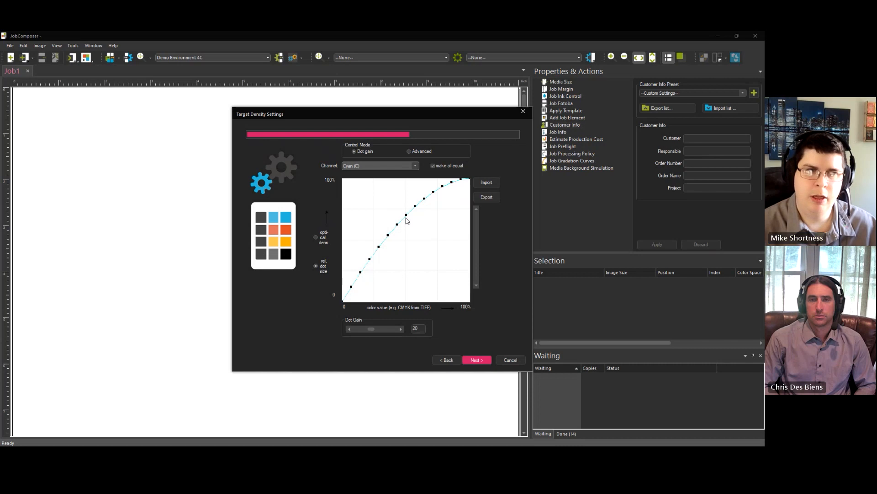
pyautogui.click(476, 359)
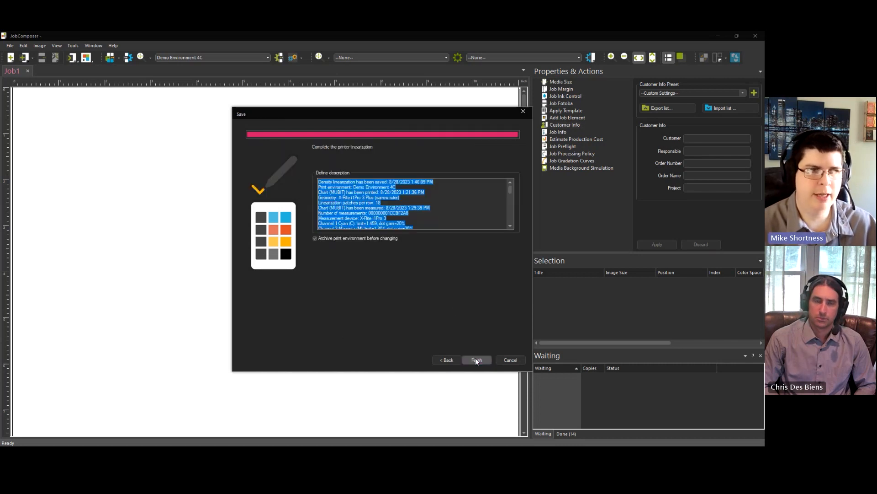
pyautogui.moveTo(418, 219); pyautogui.dragTo(340, 182)
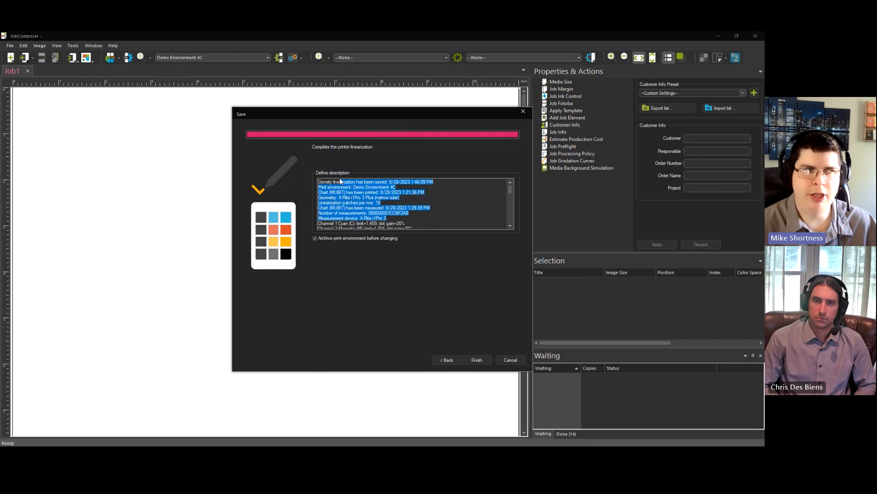
pyautogui.click(419, 227)
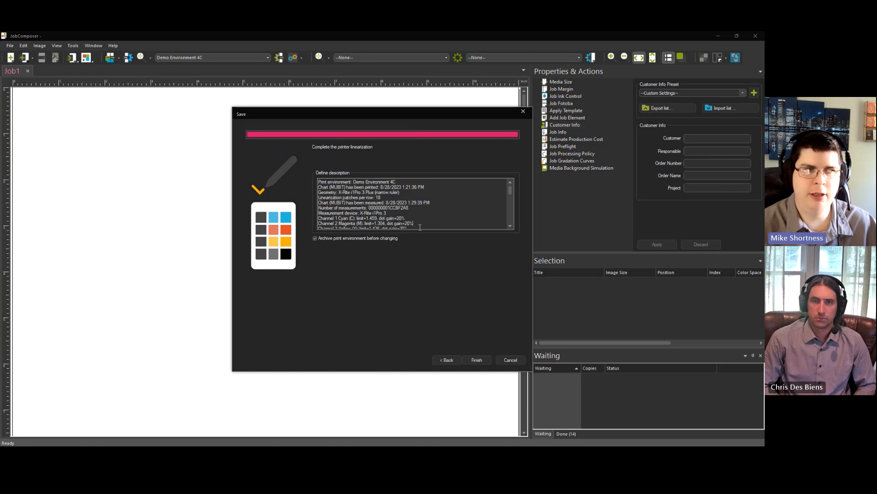
pyautogui.click(477, 360)
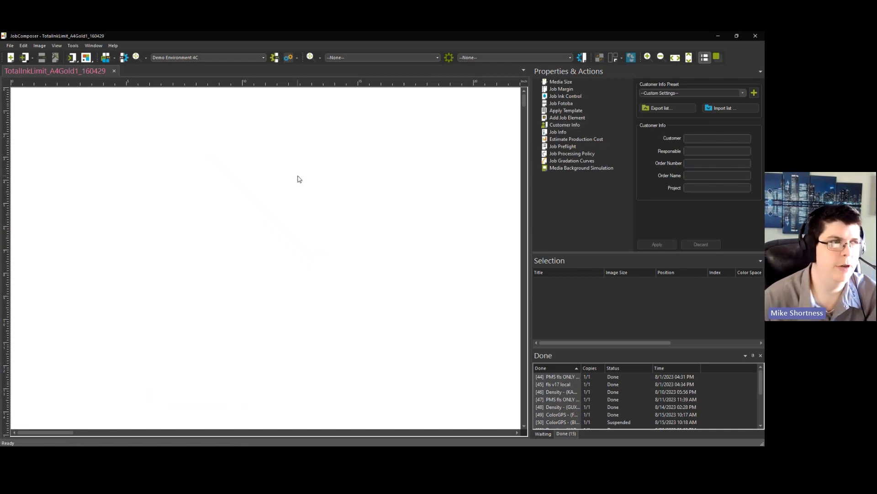
# Import the test image TotalInkLimit_A4Gold1_160429.pdf into the job at its original size.
pyautogui.click(290, 59)
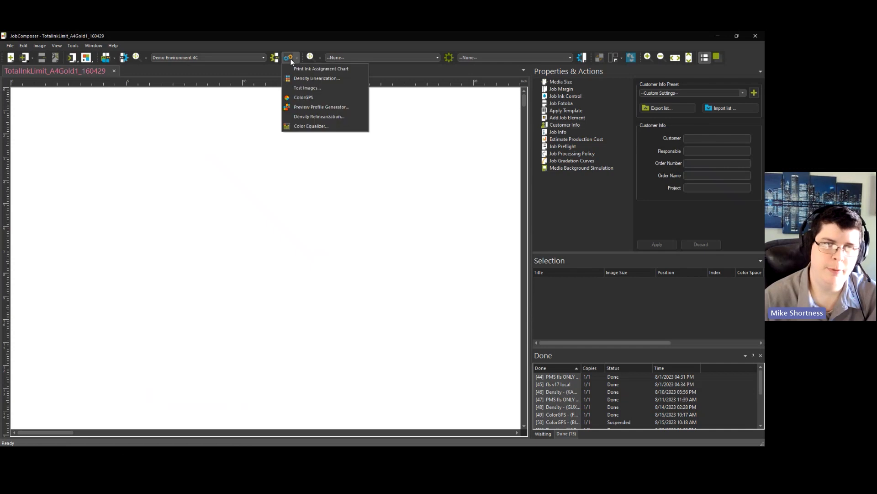
pyautogui.click(295, 87)
pyautogui.moveTo(364, 248); pyautogui.dragTo(359, 211)
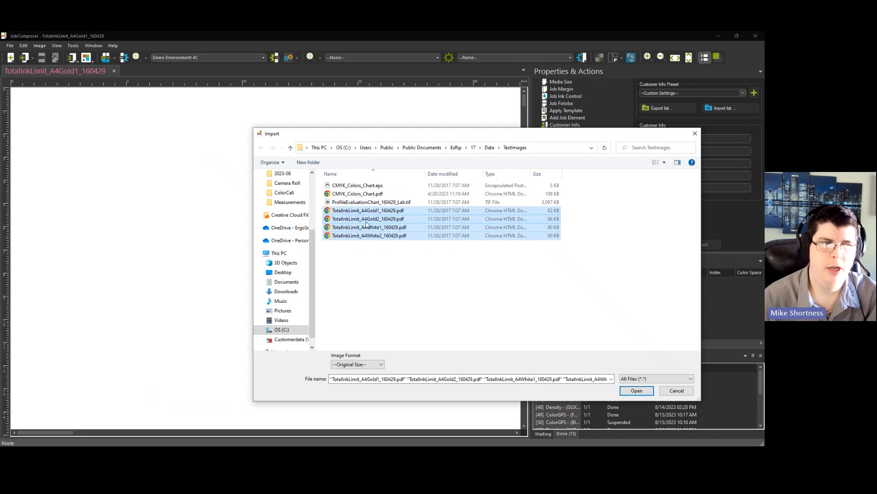
pyautogui.click(388, 264)
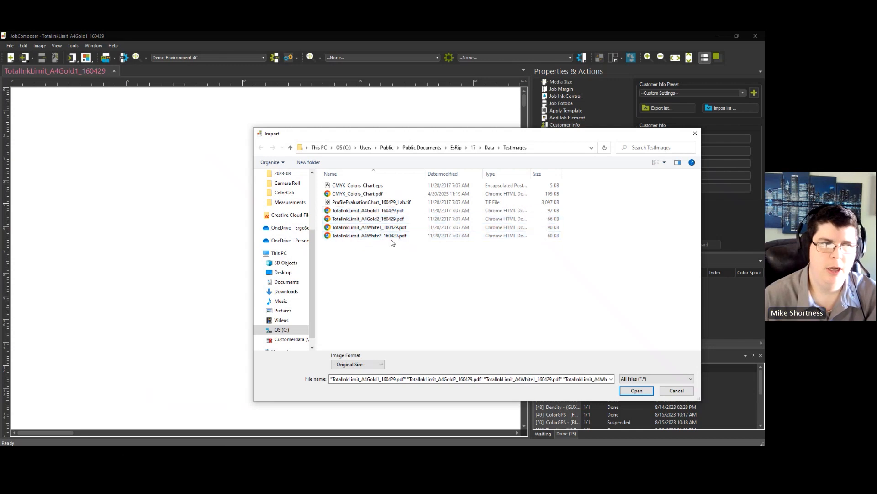
pyautogui.click(371, 213)
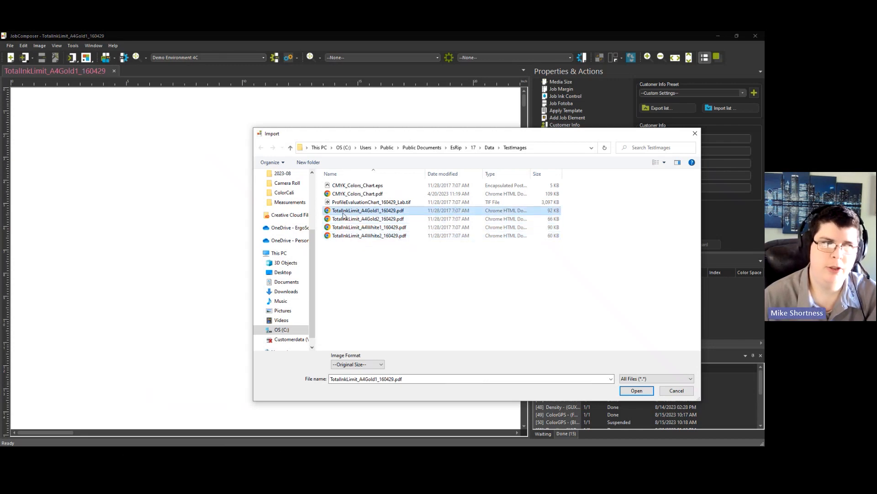
pyautogui.doubleClick(386, 214)
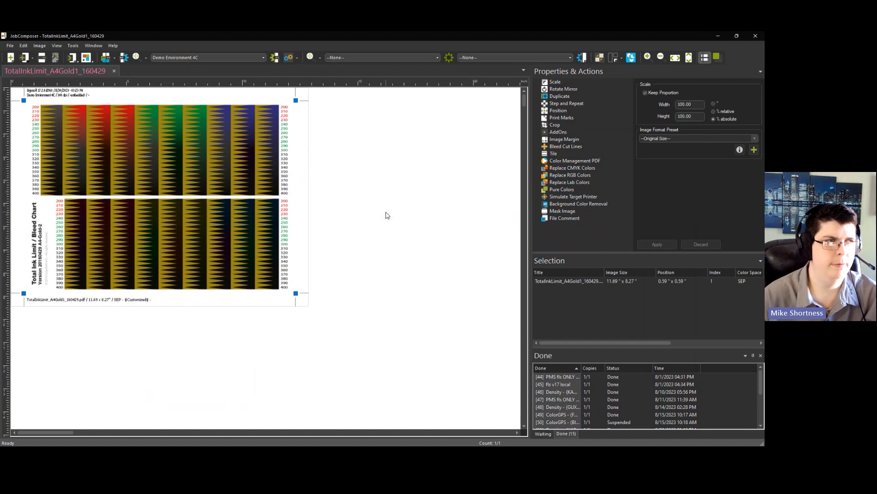
# Enlarge the total ink limit chart proportionally to about 128%, roughly 14.96 by 10.58 inches.
pyautogui.click(316, 247)
pyautogui.click(292, 279)
pyautogui.moveTo(295, 293); pyautogui.dragTo(371, 346)
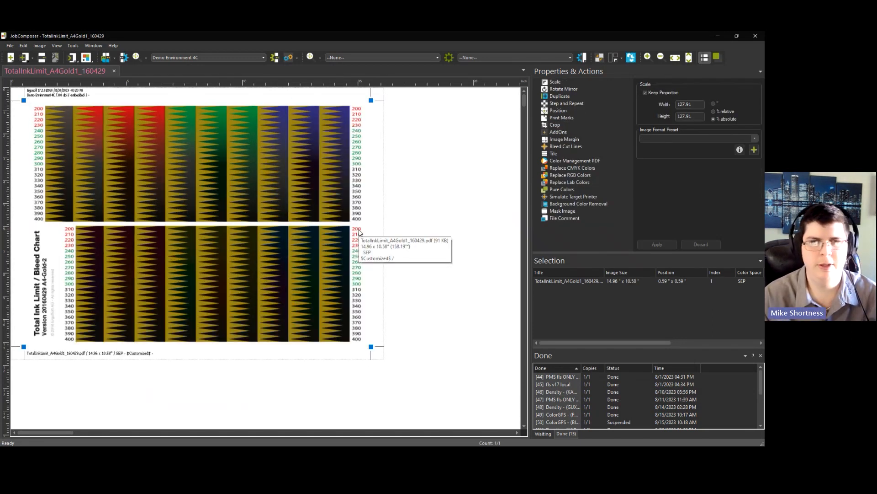
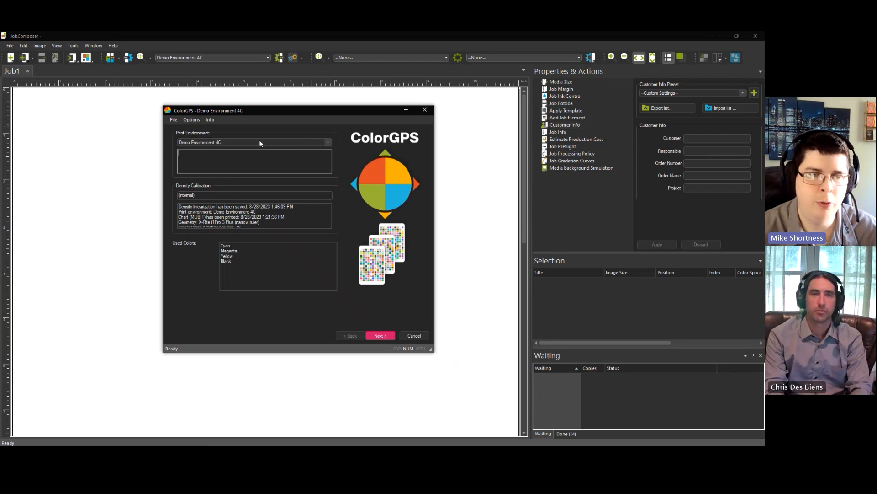
# Keep Demo Environment 4C as the ColorGPS print environment and continue to the color settings.
pyautogui.click(255, 145)
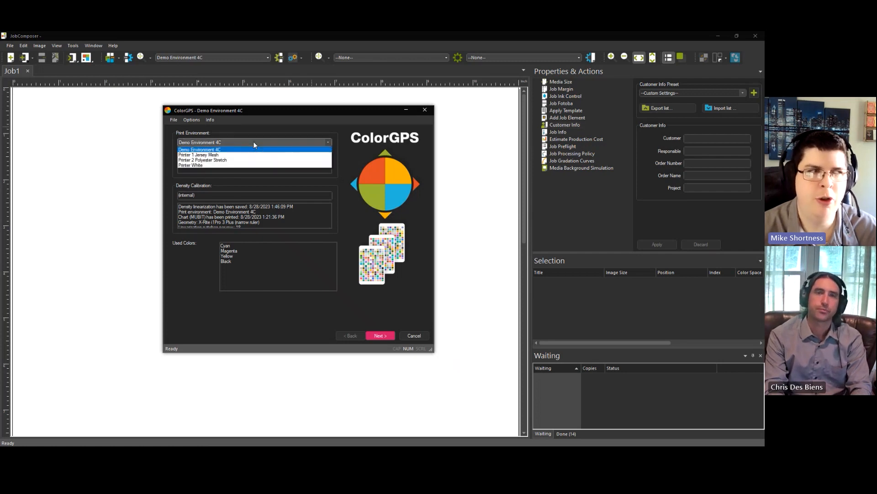
pyautogui.click(253, 143)
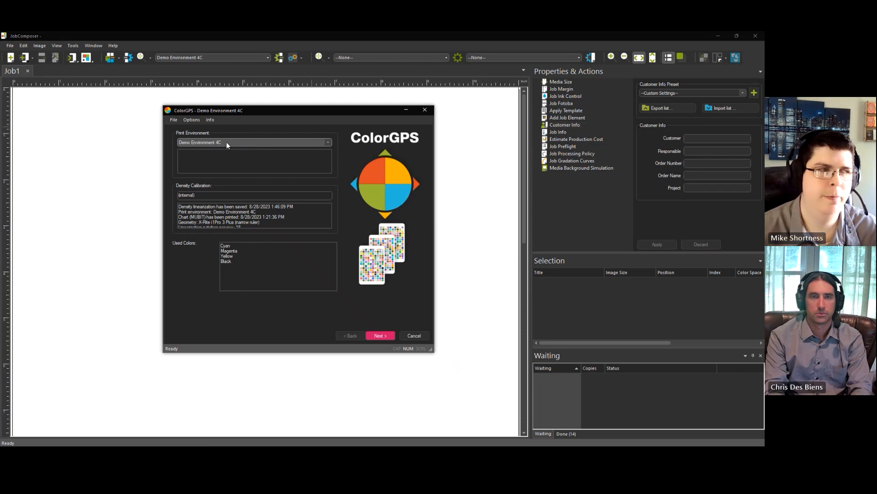
pyautogui.click(378, 336)
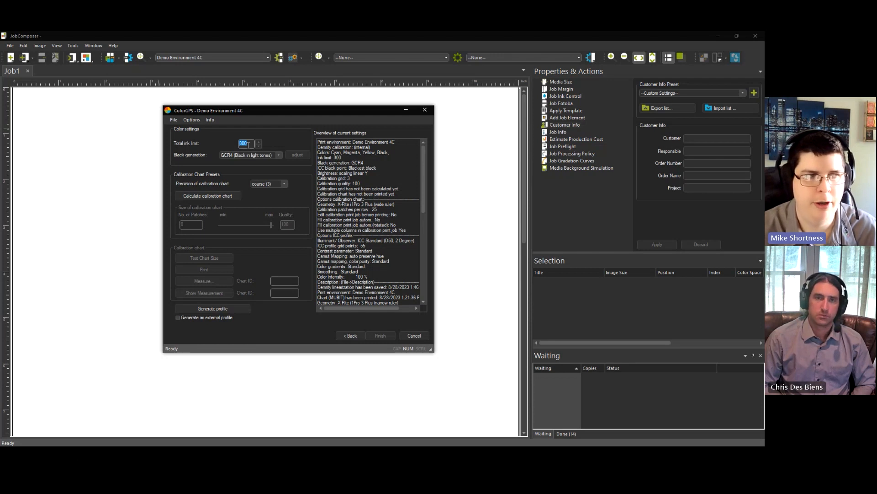
# Choose GCR+ (user defined) black generation and inspect its black usage curve without adjusting it.
pyautogui.click(278, 155)
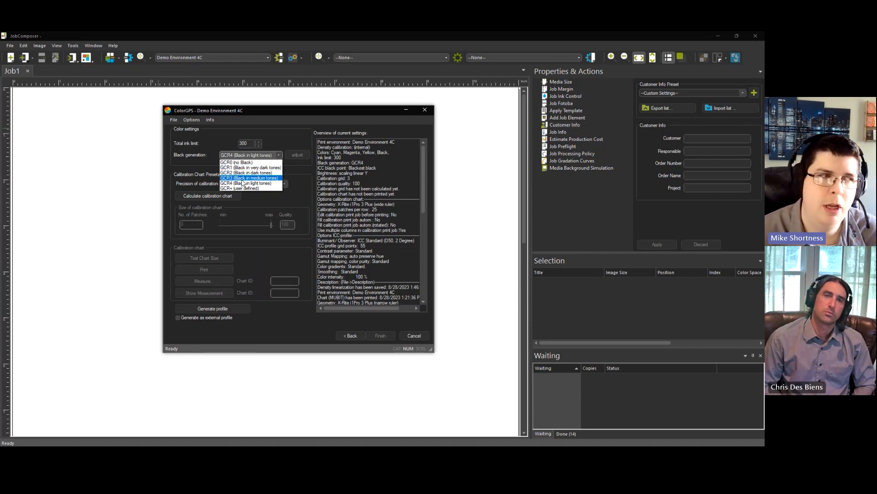
pyautogui.click(256, 188)
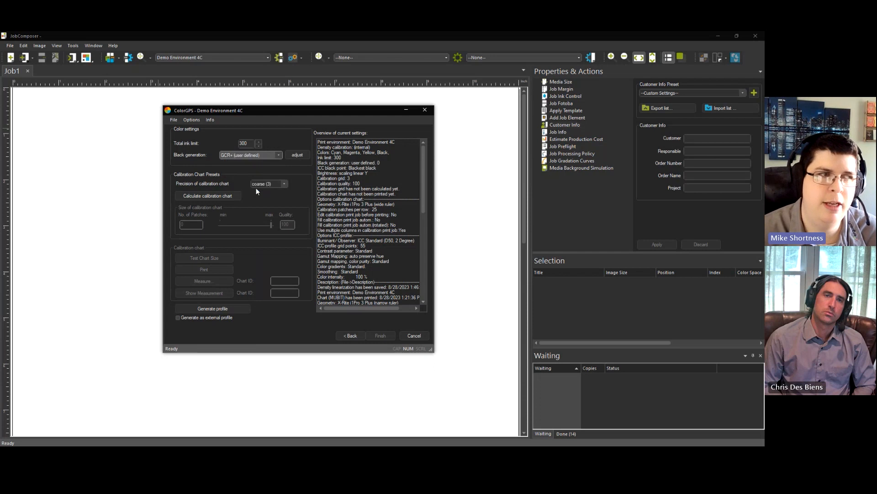
pyautogui.click(293, 157)
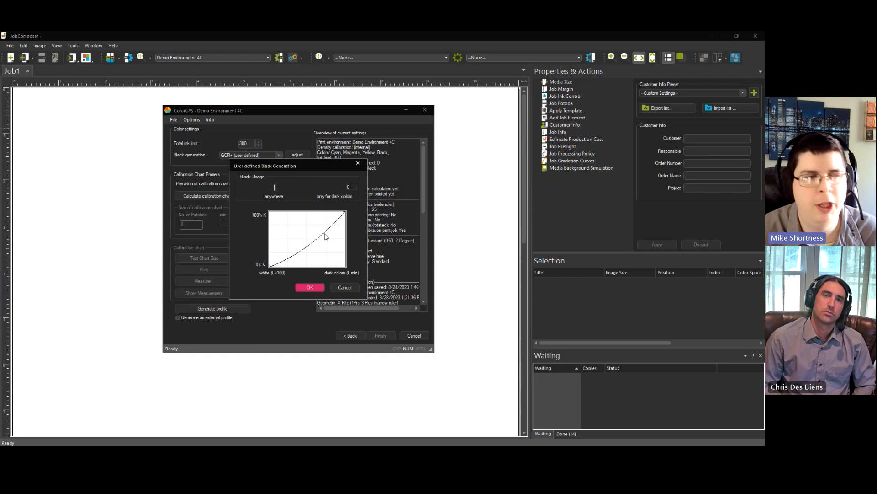
pyautogui.click(341, 287)
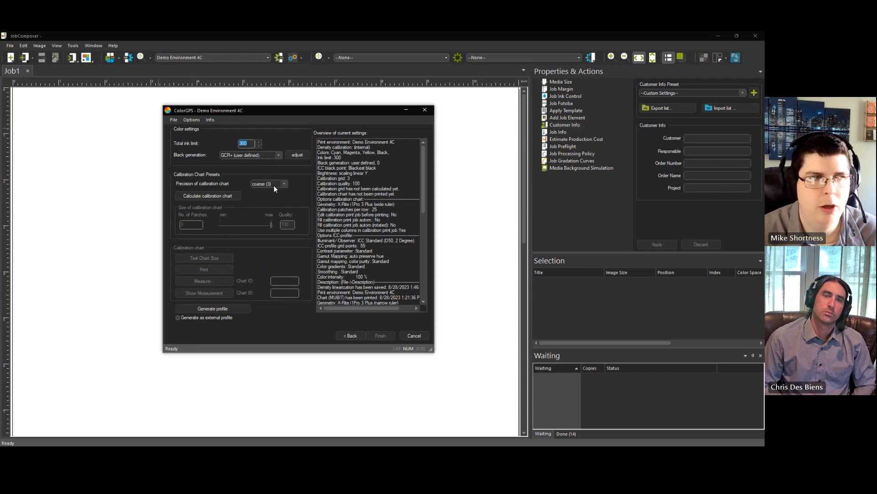
# Calculate a calibration chart using GCR2 (Black in dark tones) black generation and medium (4) precision.
pyautogui.click(279, 155)
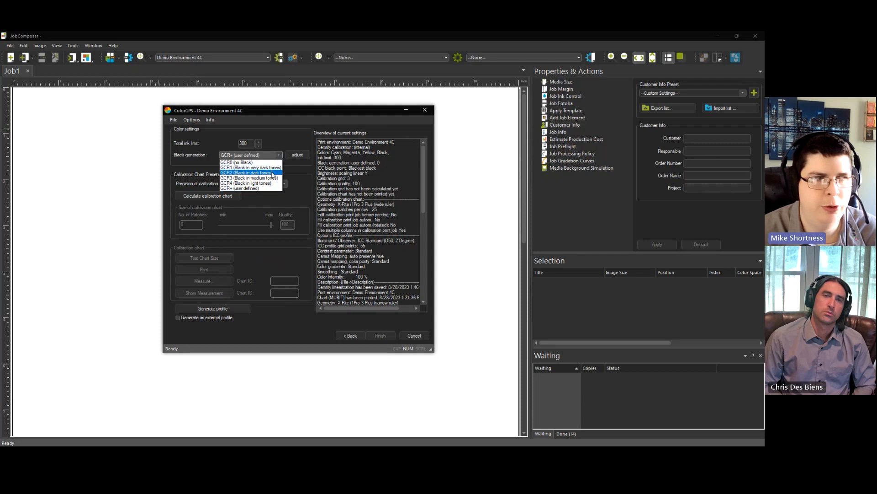
pyautogui.click(271, 172)
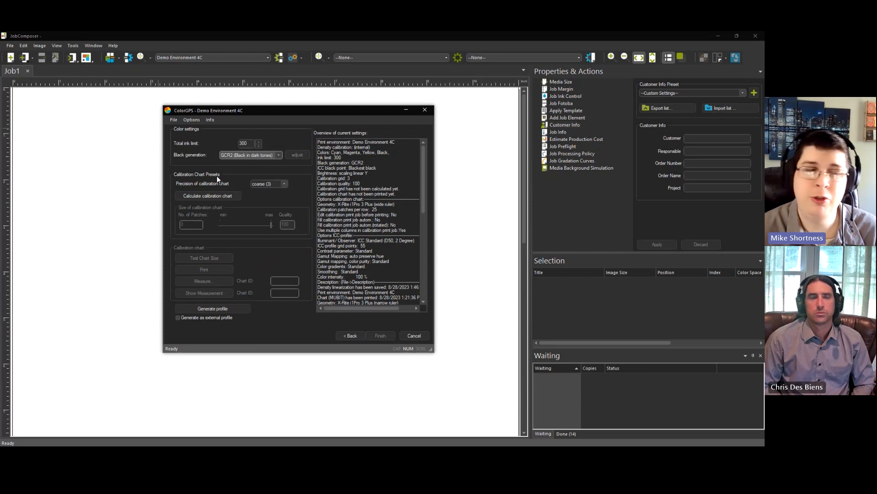
pyautogui.click(284, 183)
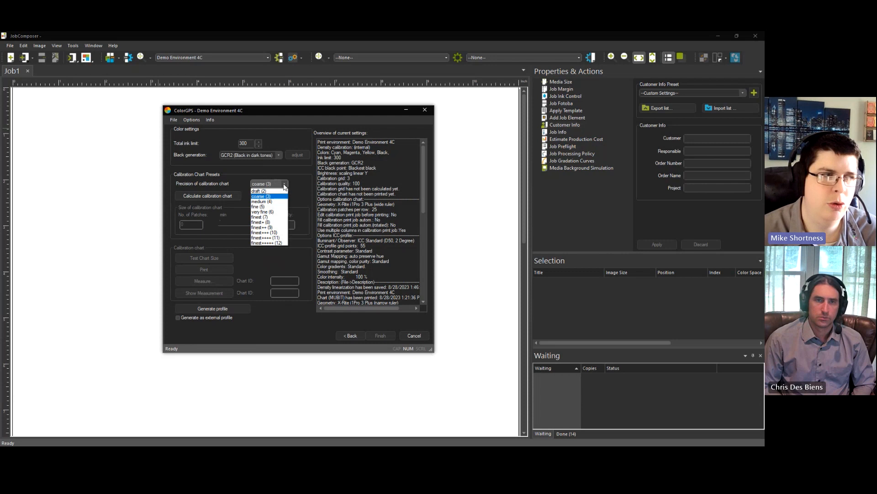
pyautogui.click(267, 202)
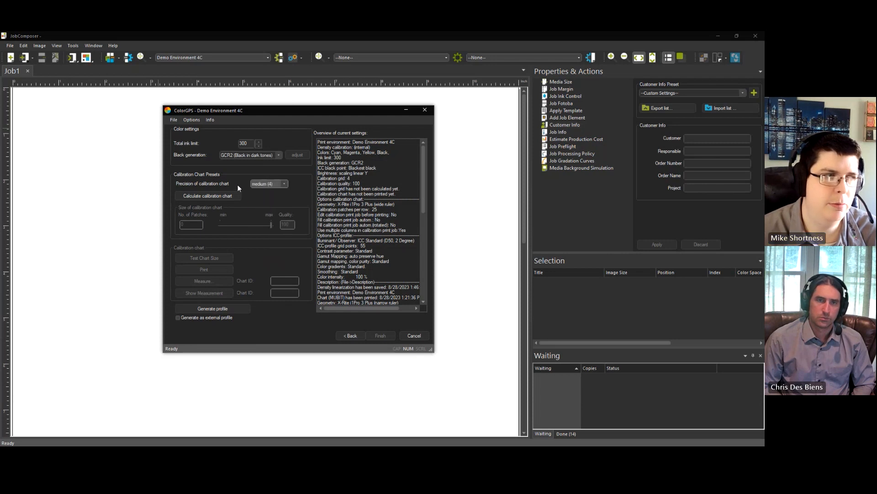
pyautogui.click(204, 196)
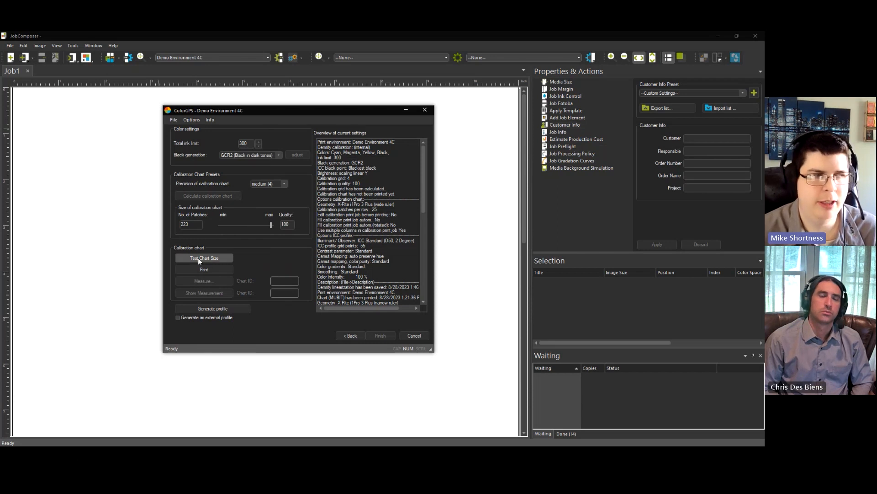
# Test the calibration chart's page, patch and row counts, and print the chart.
pyautogui.click(216, 260)
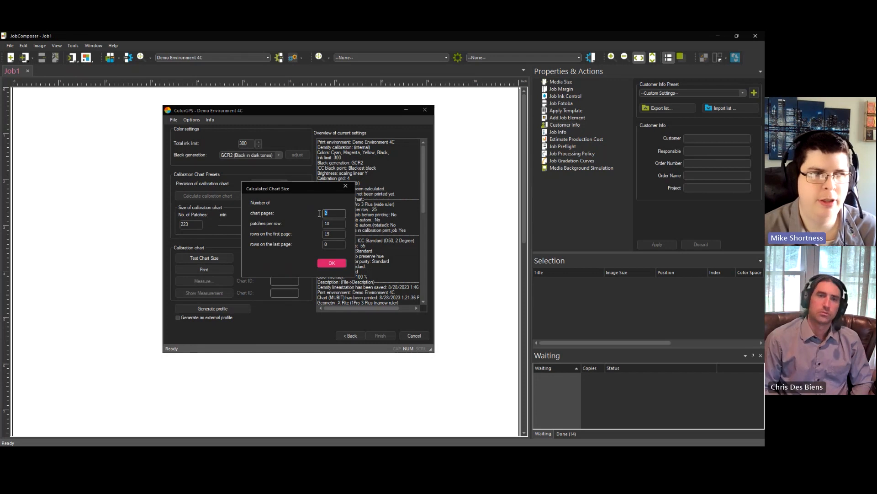
pyautogui.press('Tab')
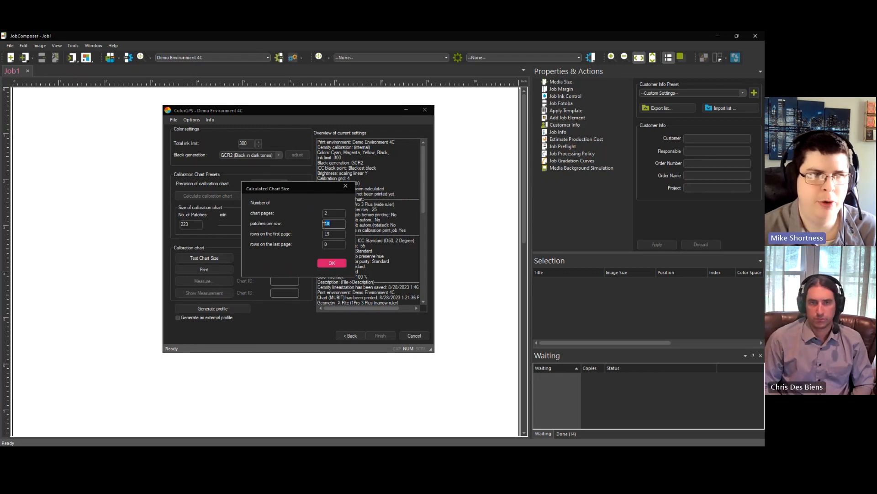
pyautogui.press('Tab')
pyautogui.press('Tab')
pyautogui.press('Return')
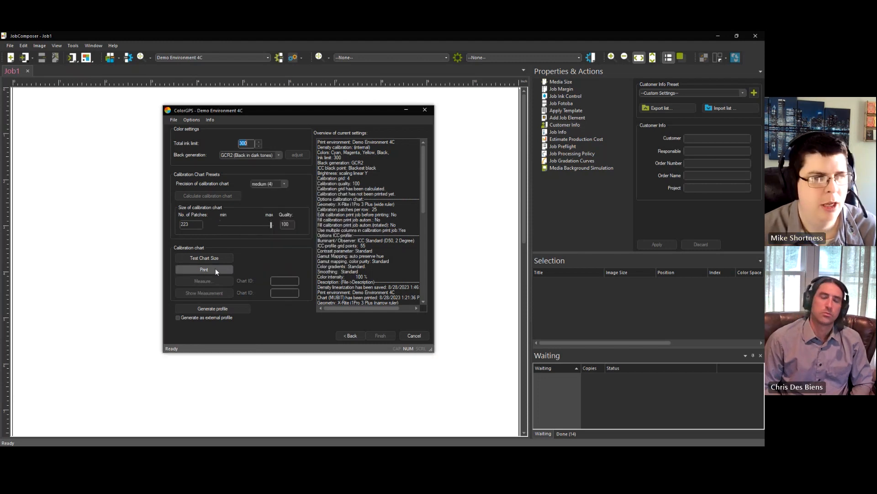
pyautogui.click(215, 268)
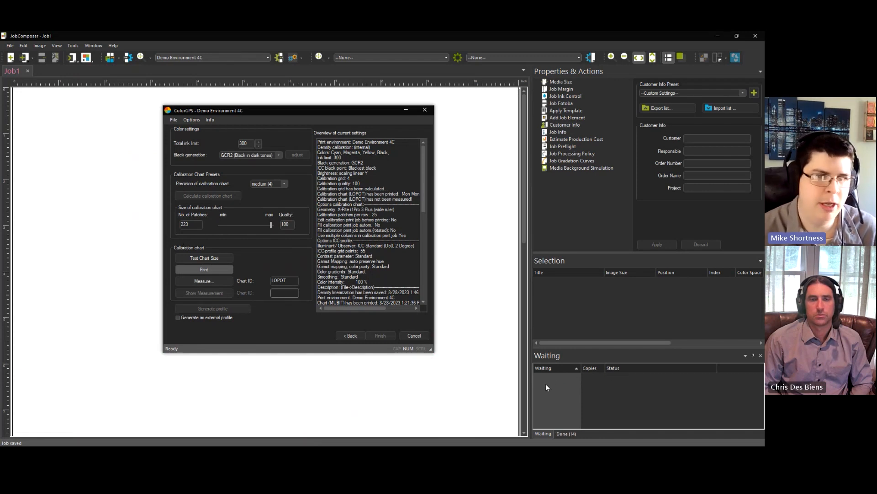
# Load the saved measurements for calibration chart SOSAS, inspect patch B 23, and accept the measurements.
pyautogui.click(219, 282)
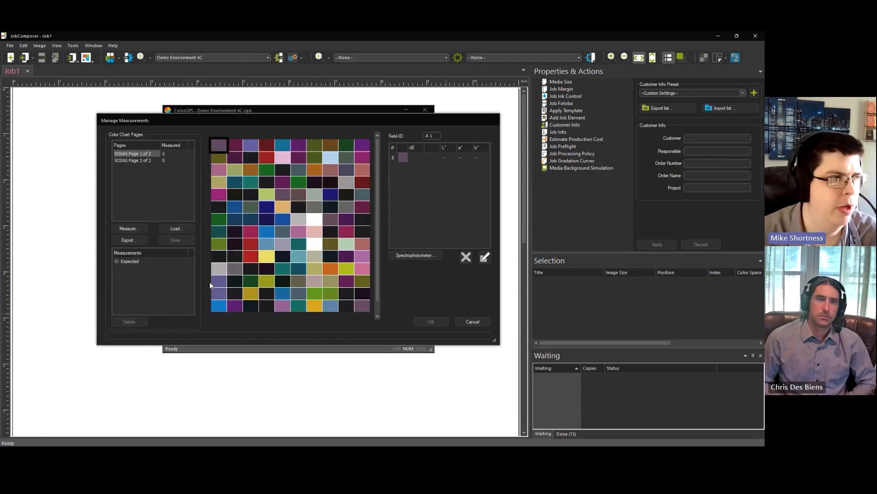
pyautogui.click(169, 227)
pyautogui.doubleClick(192, 184)
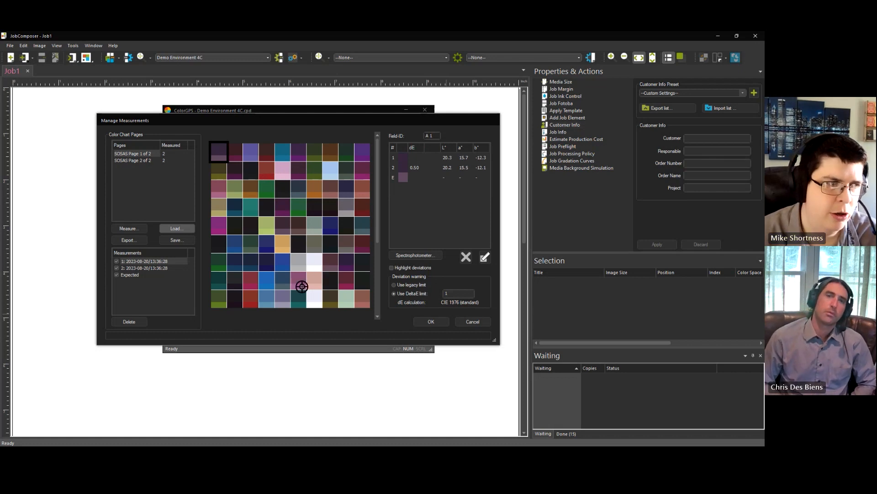
pyautogui.click(327, 224)
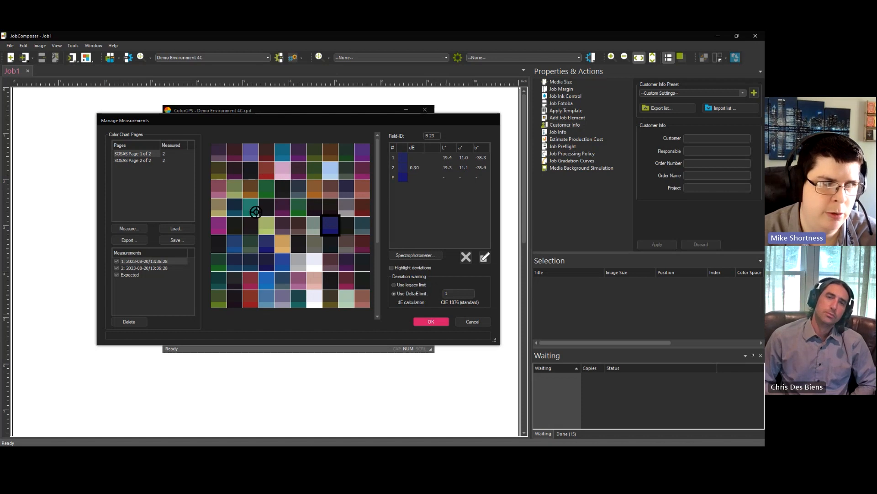
pyautogui.click(429, 322)
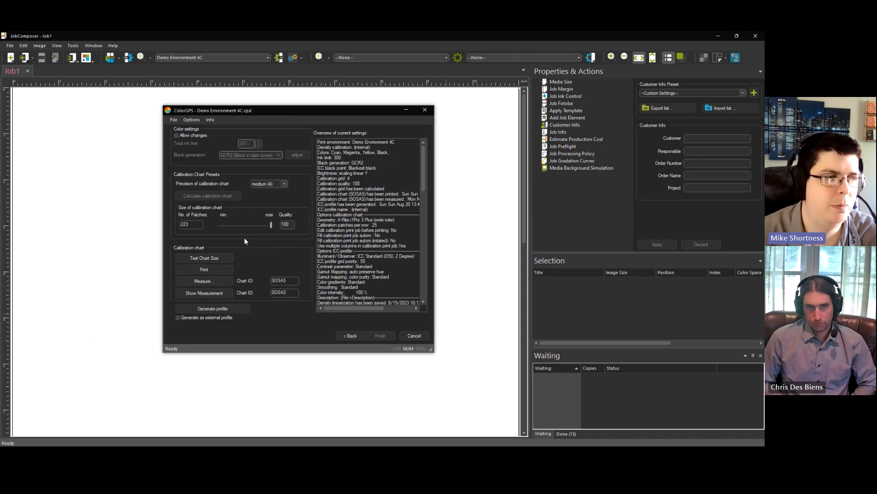
# Generate the ICC profile embedded in the print environment, review and accept its profile description, and finish the ColorGPS session.
pyautogui.click(226, 309)
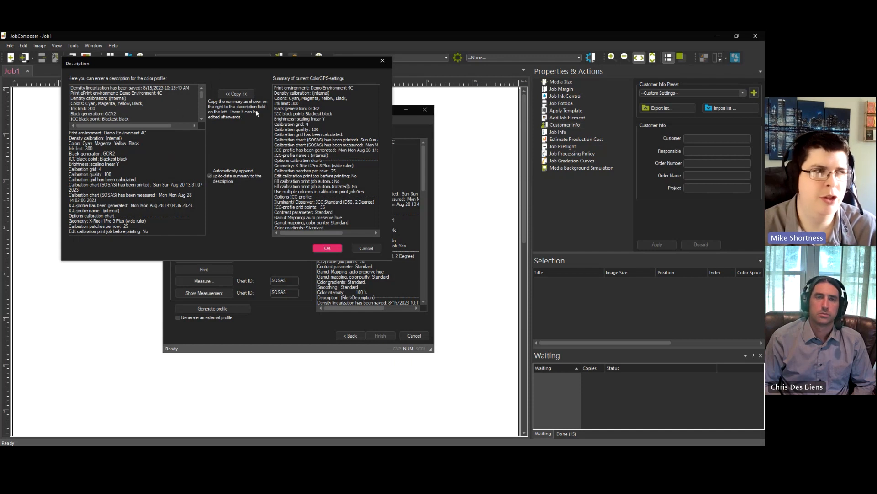
pyautogui.moveTo(286, 93); pyautogui.dragTo(353, 201)
pyautogui.click(144, 108)
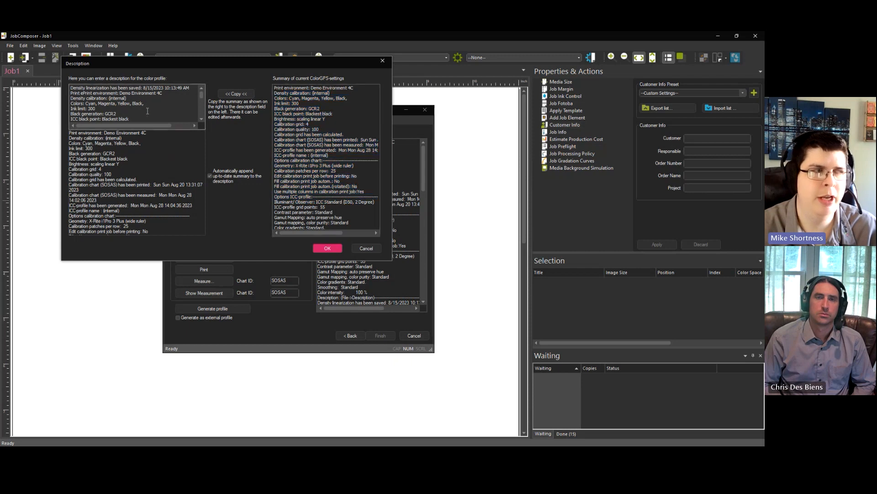
pyautogui.scroll(-1, 128, 108)
pyautogui.scroll(-9, 131, 109)
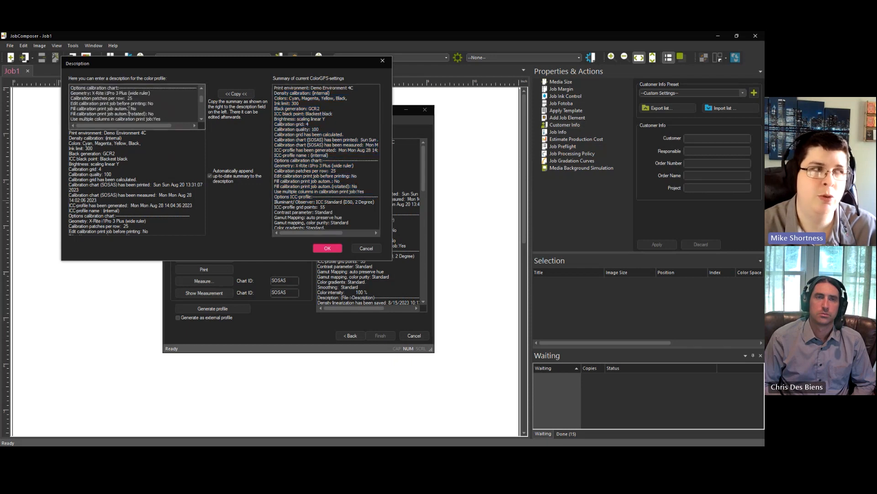
pyautogui.scroll(10, 128, 109)
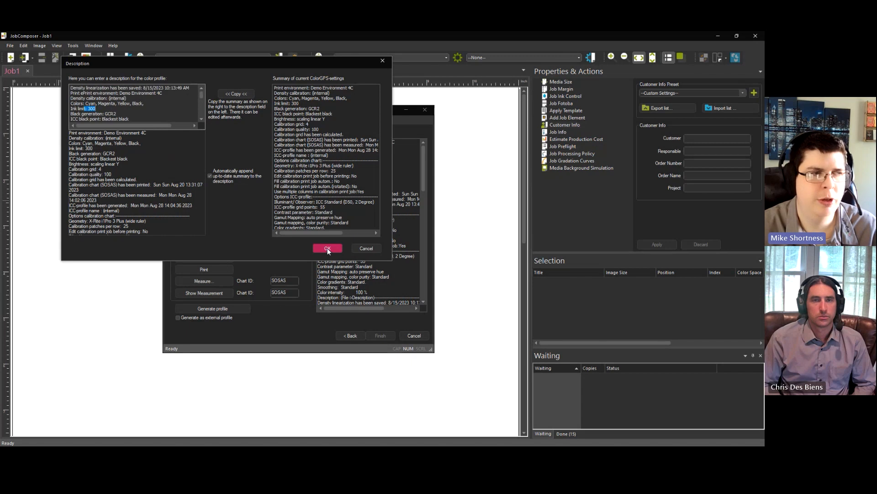
pyautogui.click(328, 248)
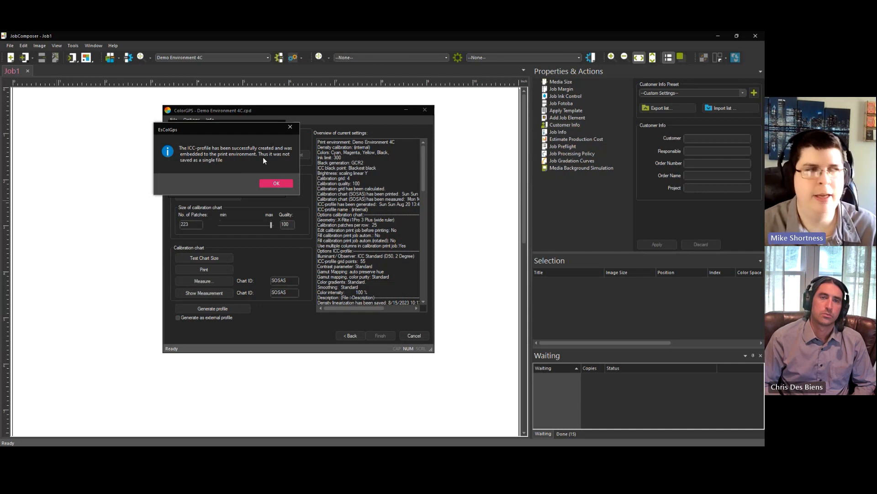
pyautogui.click(273, 184)
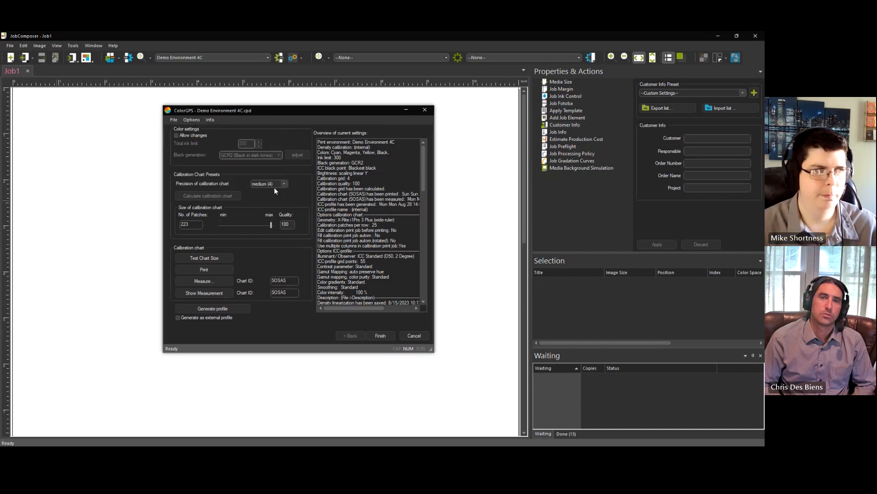
pyautogui.click(381, 336)
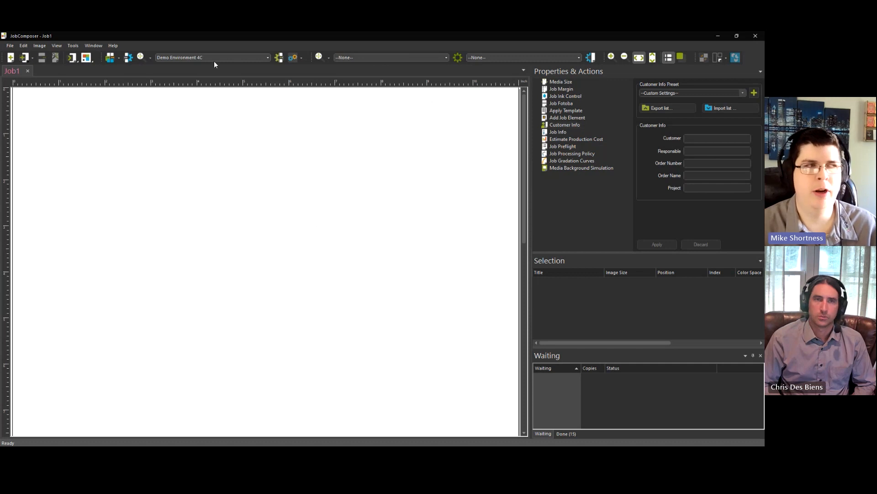
# Examine the embedded printer profile's ink limit, black generation and chart options in the Demo Environment 4C settings, and accept the settings.
pyautogui.click(279, 58)
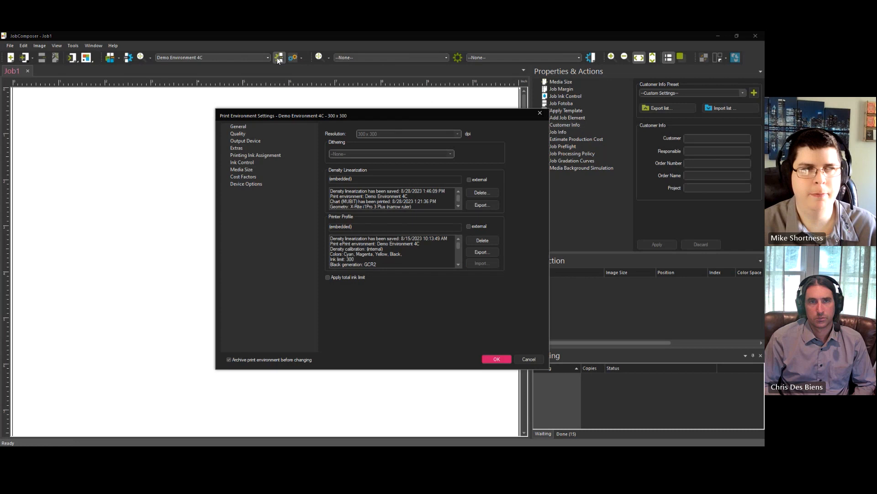
pyautogui.moveTo(331, 237)
pyautogui.mouseDown()
pyautogui.moveTo(448, 239)
pyautogui.moveTo(355, 259)
pyautogui.mouseUp()
pyautogui.doubleClick(351, 259)
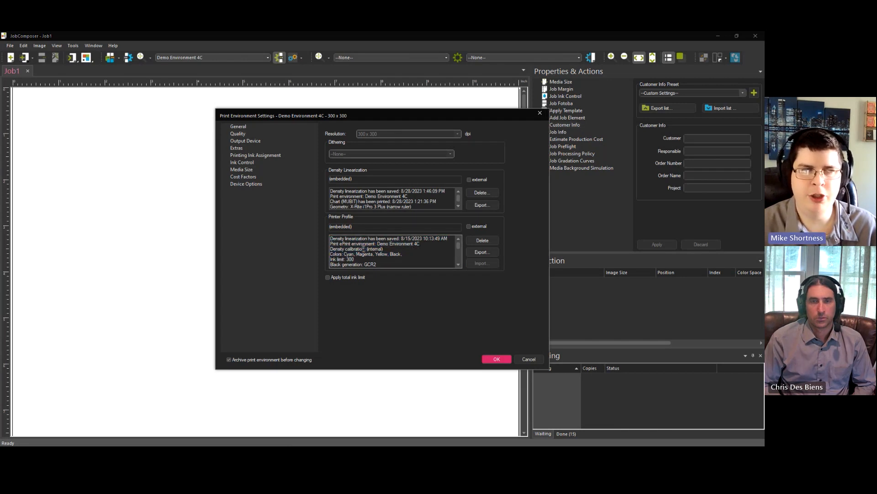
pyautogui.scroll(-1, 368, 259)
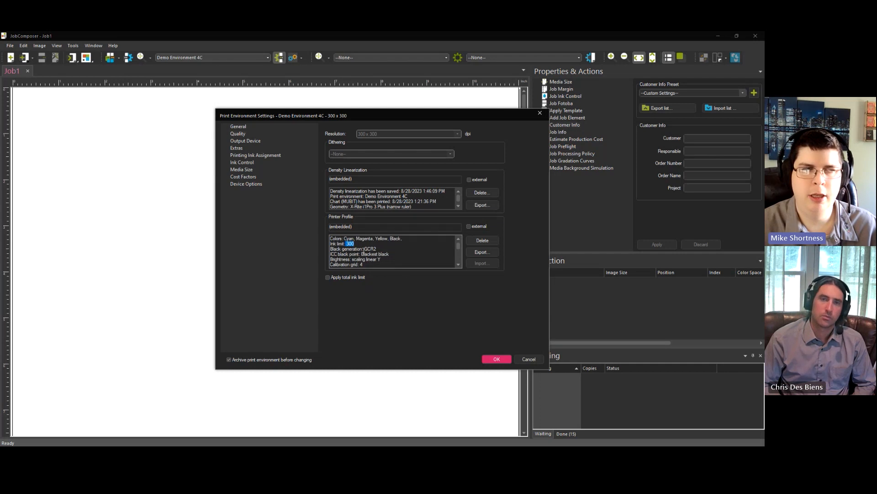
pyautogui.scroll(-3, 385, 253)
pyautogui.scroll(-2, 365, 253)
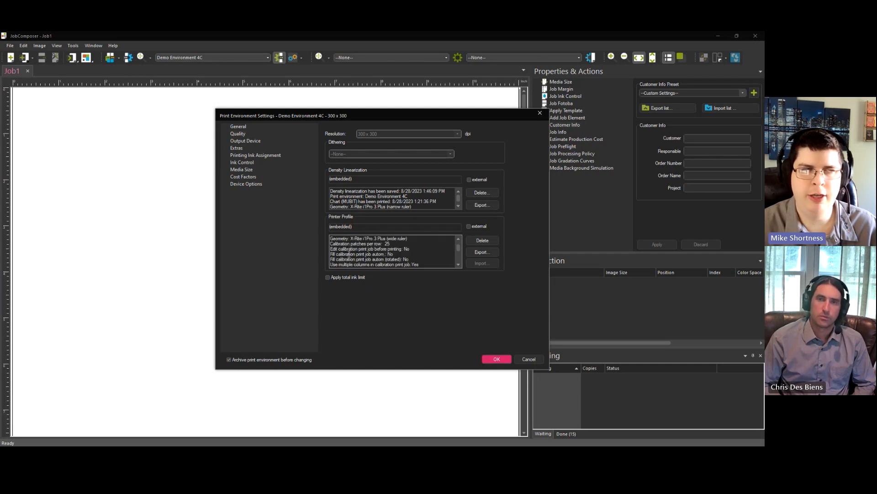
pyautogui.scroll(5, 387, 255)
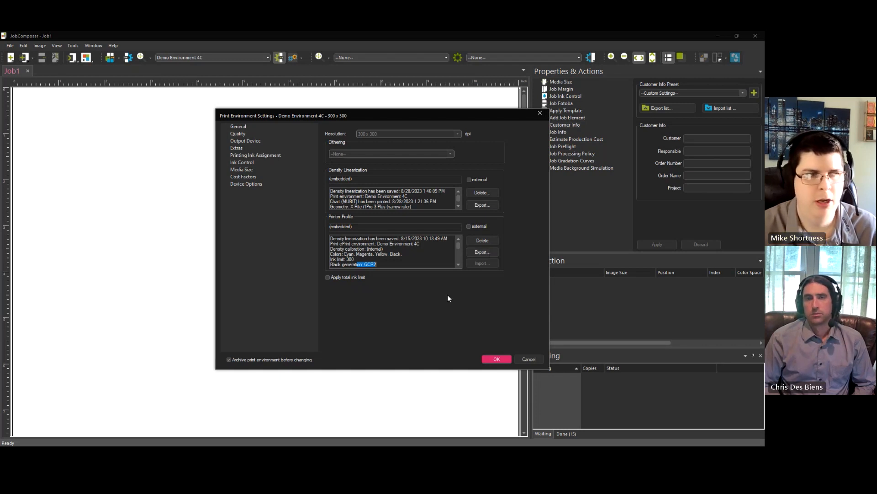
pyautogui.click(499, 358)
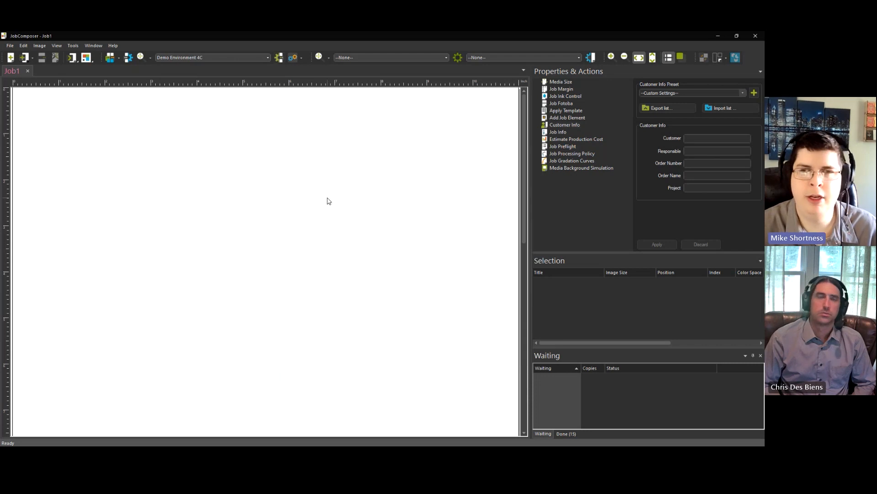